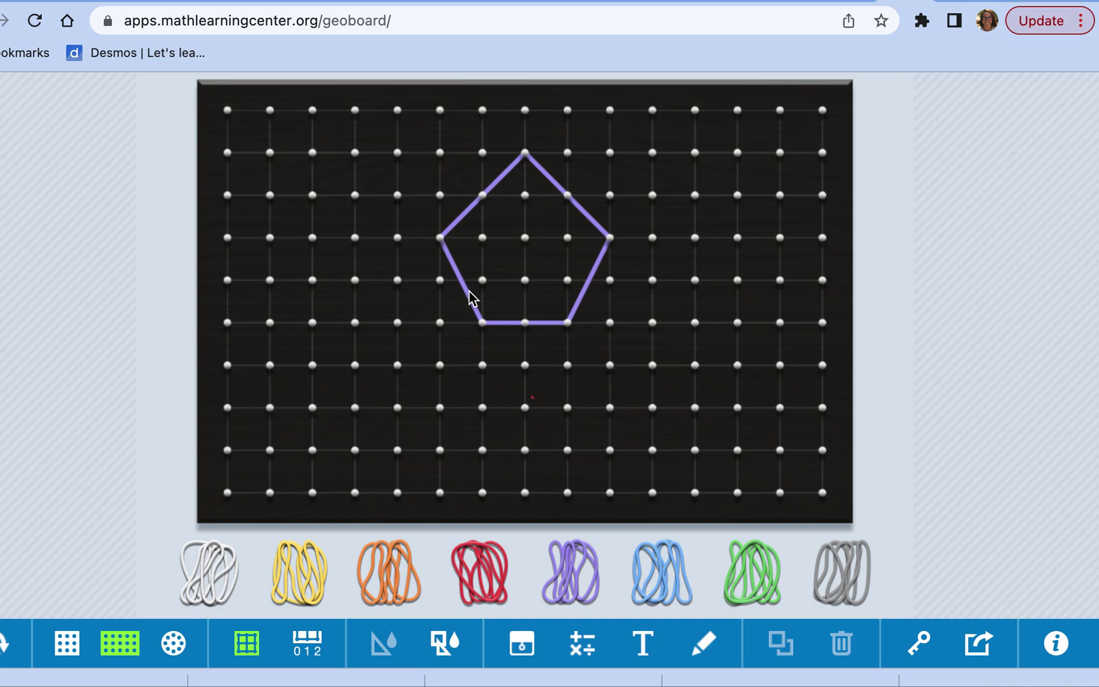
Place a green band and stretch it into a square through the purple pentagon's outer pegs
{"action": "left_click_drag", "start_coordinate": [768, 573], "coordinate": [612, 330]}
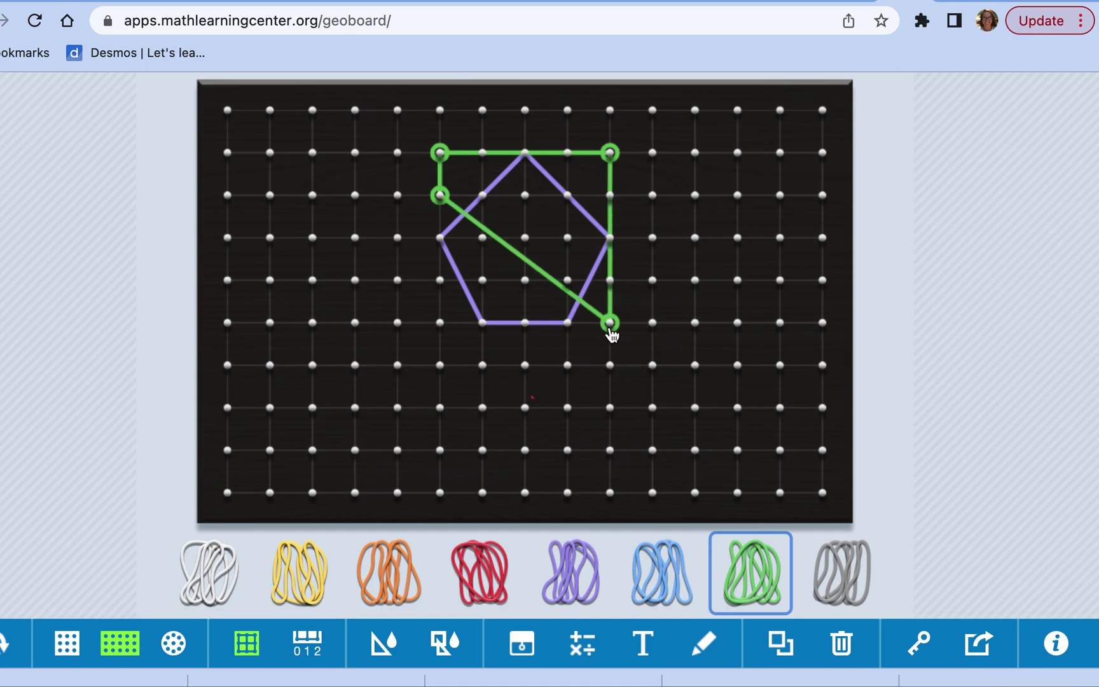
{"action": "left_click_drag", "start_coordinate": [537, 272], "coordinate": [443, 329]}
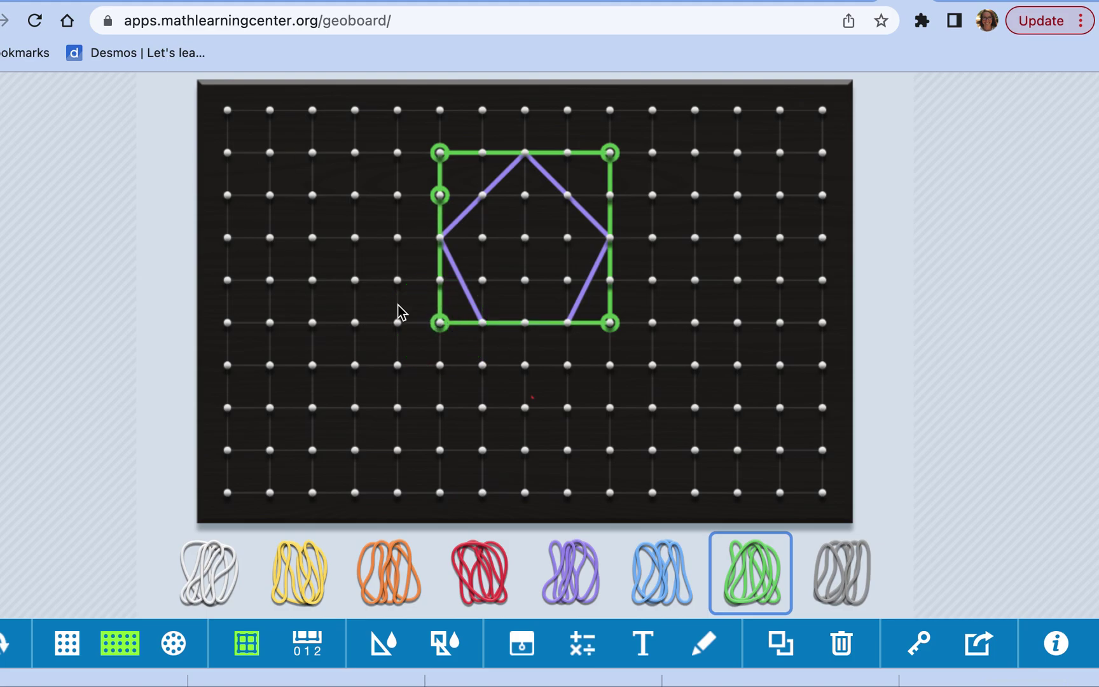
{"action": "left_click", "coordinate": [703, 648]}
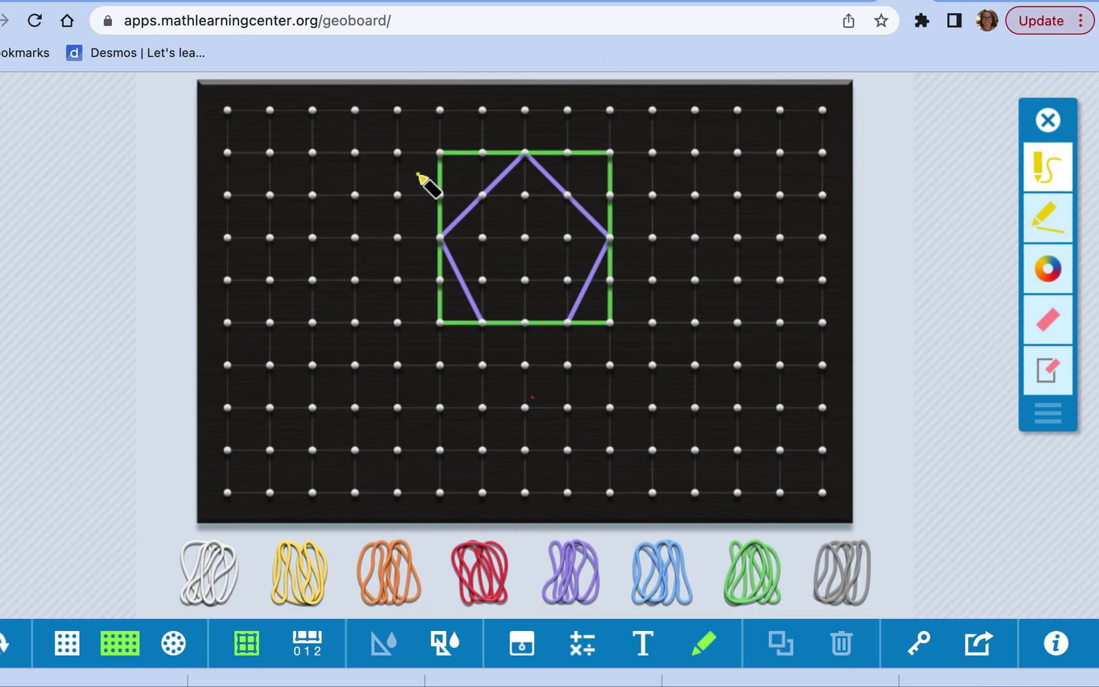
Draw unit tick marks along the green square's left and bottom sides
{"action": "mouse_move", "coordinate": [417, 174]}
{"action": "left_mouse_down"}
{"action": "mouse_move", "coordinate": [444, 178]}
{"action": "mouse_move", "coordinate": [444, 208]}
{"action": "left_mouse_up"}
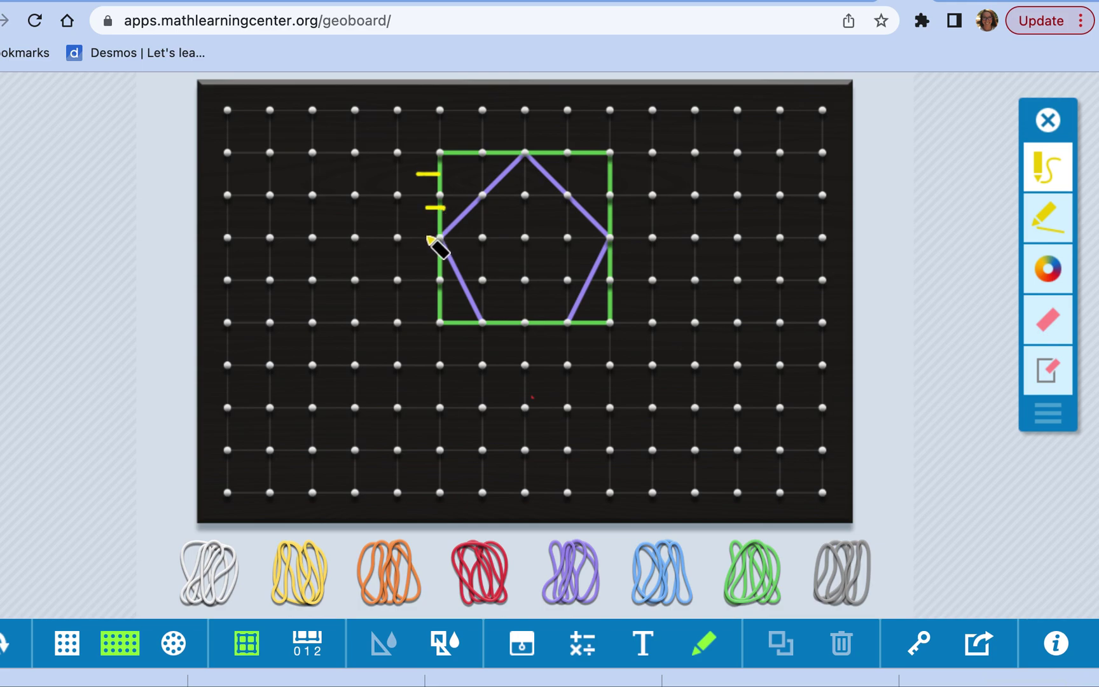
{"action": "left_click_drag", "start_coordinate": [422, 252], "coordinate": [435, 251]}
{"action": "mouse_move", "coordinate": [422, 301]}
{"action": "left_mouse_down"}
{"action": "mouse_move", "coordinate": [460, 327]}
{"action": "mouse_move", "coordinate": [492, 302]}
{"action": "mouse_move", "coordinate": [499, 326]}
{"action": "mouse_move", "coordinate": [539, 316]}
{"action": "mouse_move", "coordinate": [540, 329]}
{"action": "mouse_move", "coordinate": [581, 334]}
{"action": "left_mouse_up"}
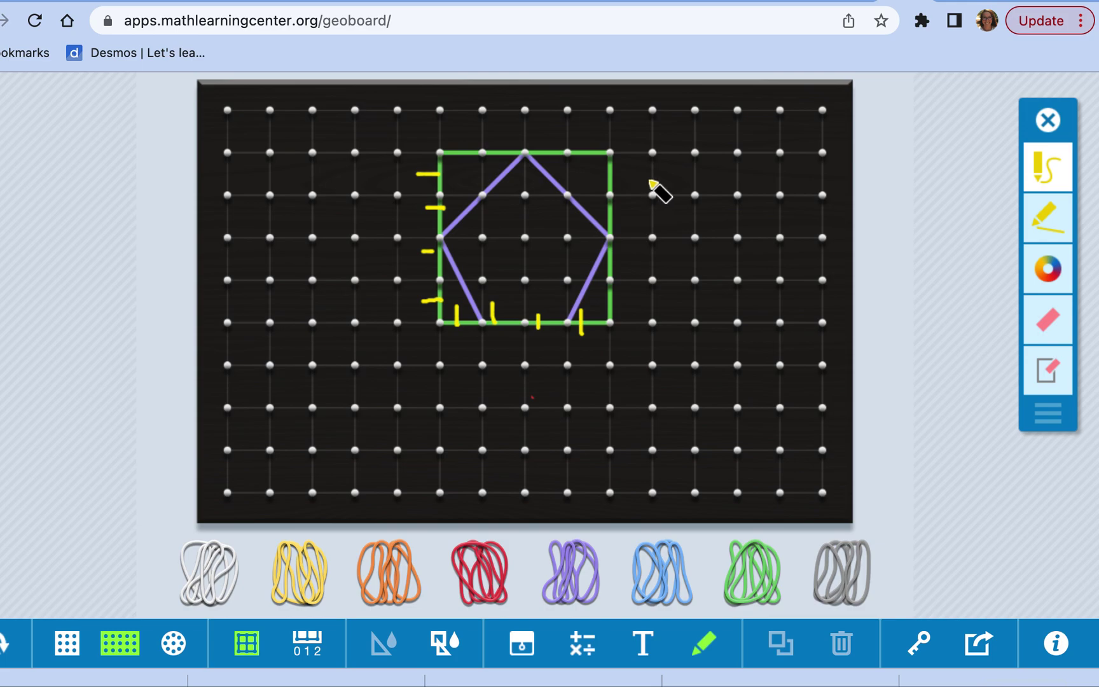
Handwrite a = 5² and a = 16 to the right of the square
{"action": "mouse_move", "coordinate": [664, 182]}
{"action": "left_mouse_down"}
{"action": "mouse_move", "coordinate": [677, 202]}
{"action": "mouse_move", "coordinate": [693, 186]}
{"action": "mouse_move", "coordinate": [698, 198]}
{"action": "left_mouse_up"}
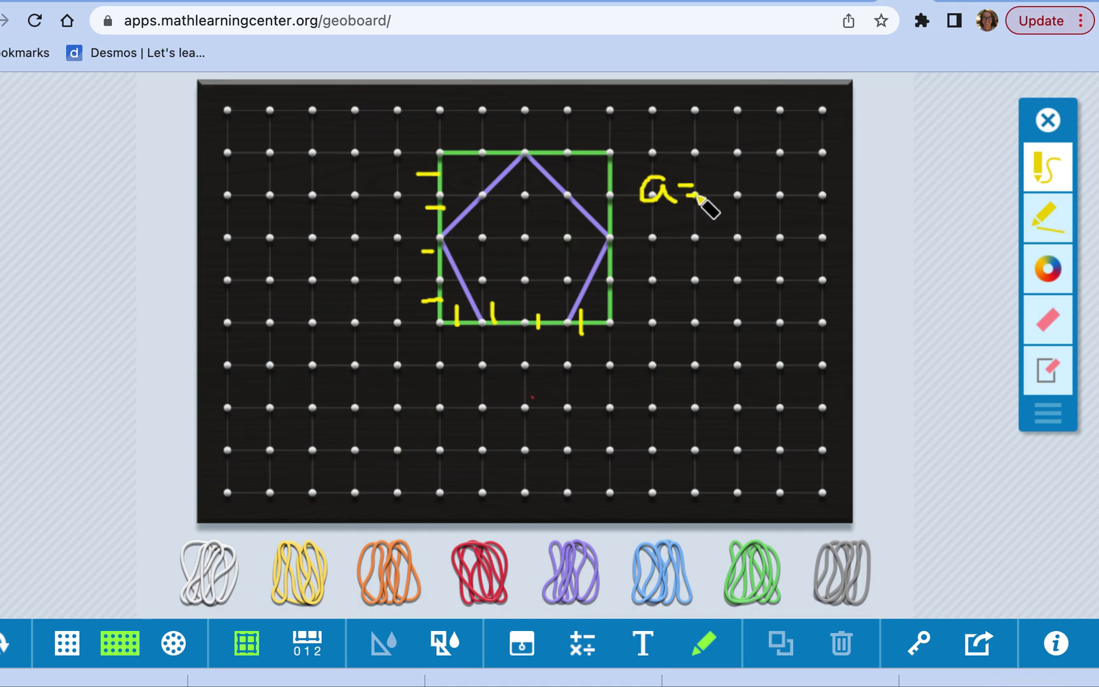
{"action": "mouse_move", "coordinate": [719, 187]}
{"action": "left_mouse_down"}
{"action": "mouse_move", "coordinate": [724, 205]}
{"action": "mouse_move", "coordinate": [732, 185]}
{"action": "mouse_move", "coordinate": [762, 189]}
{"action": "left_mouse_up"}
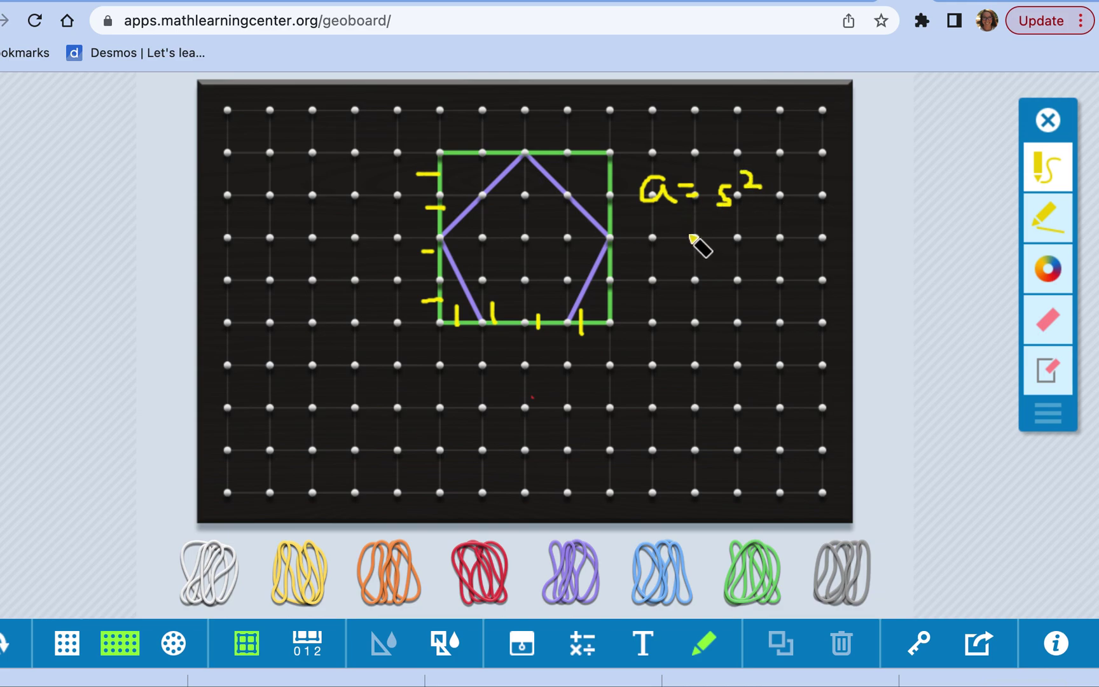
{"action": "mouse_move", "coordinate": [689, 233]}
{"action": "left_mouse_down"}
{"action": "mouse_move", "coordinate": [671, 252]}
{"action": "mouse_move", "coordinate": [684, 255]}
{"action": "mouse_move", "coordinate": [691, 239]}
{"action": "mouse_move", "coordinate": [705, 258]}
{"action": "mouse_move", "coordinate": [722, 240]}
{"action": "mouse_move", "coordinate": [746, 243]}
{"action": "mouse_move", "coordinate": [764, 256]}
{"action": "left_mouse_up"}
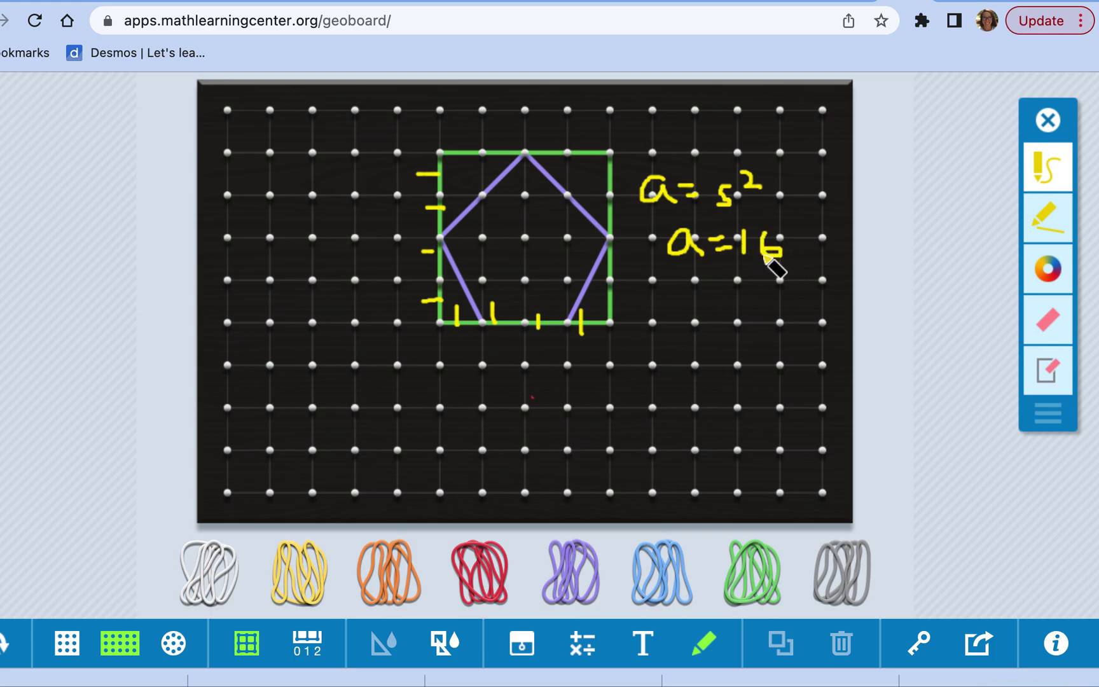
Erase the left-side tick marks and bring a red band onto the board
{"action": "left_click", "coordinate": [1044, 320]}
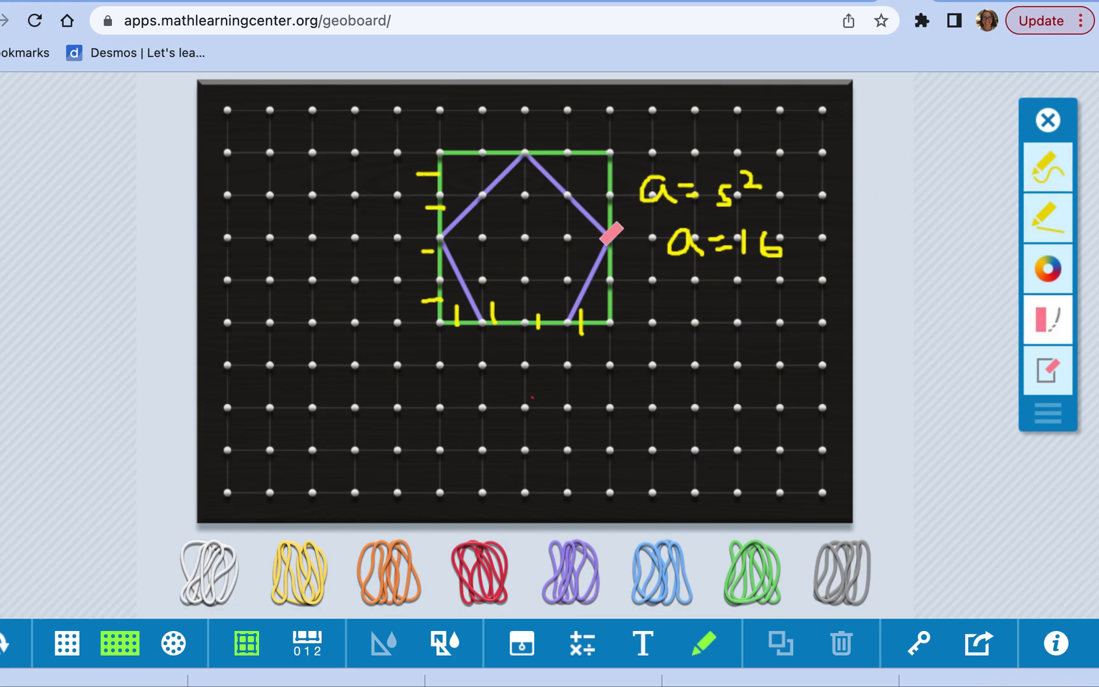
{"action": "mouse_move", "coordinate": [454, 238]}
{"action": "left_mouse_down"}
{"action": "mouse_move", "coordinate": [430, 162]}
{"action": "mouse_move", "coordinate": [469, 218]}
{"action": "mouse_move", "coordinate": [435, 214]}
{"action": "mouse_move", "coordinate": [444, 295]}
{"action": "mouse_move", "coordinate": [584, 321]}
{"action": "mouse_move", "coordinate": [642, 268]}
{"action": "left_mouse_up"}
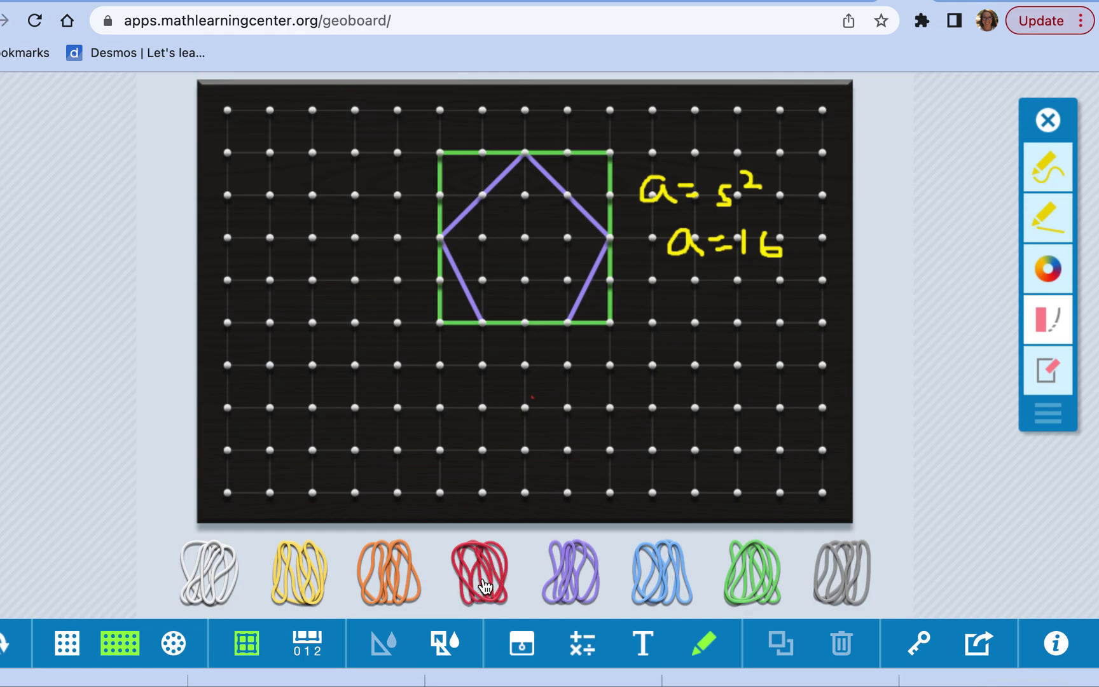
{"action": "left_click_drag", "start_coordinate": [484, 586], "coordinate": [522, 182]}
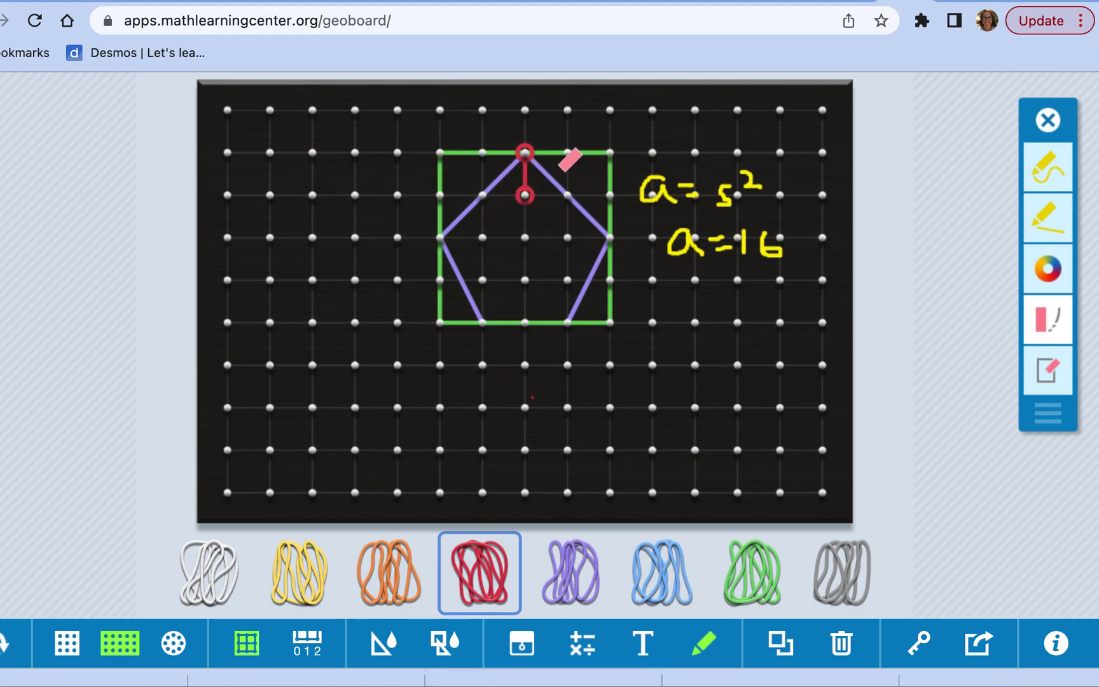
Stretch the red band into a 2×2 square in the green square's top-left corner
{"action": "left_click", "coordinate": [1047, 168]}
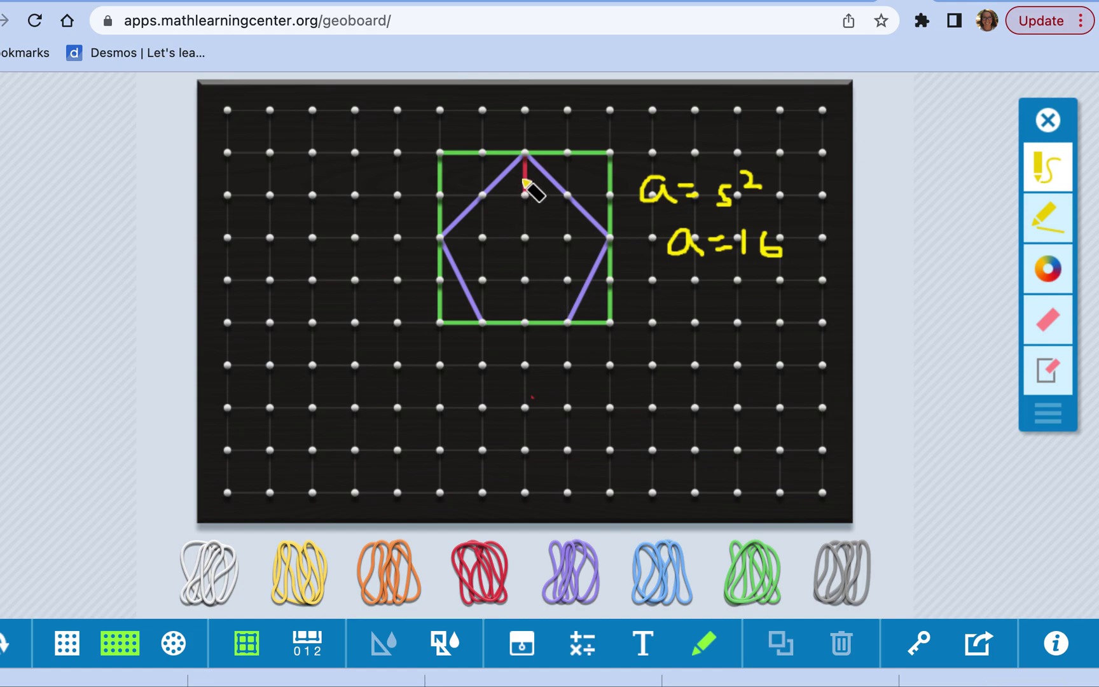
{"action": "left_click_drag", "start_coordinate": [523, 179], "coordinate": [522, 193]}
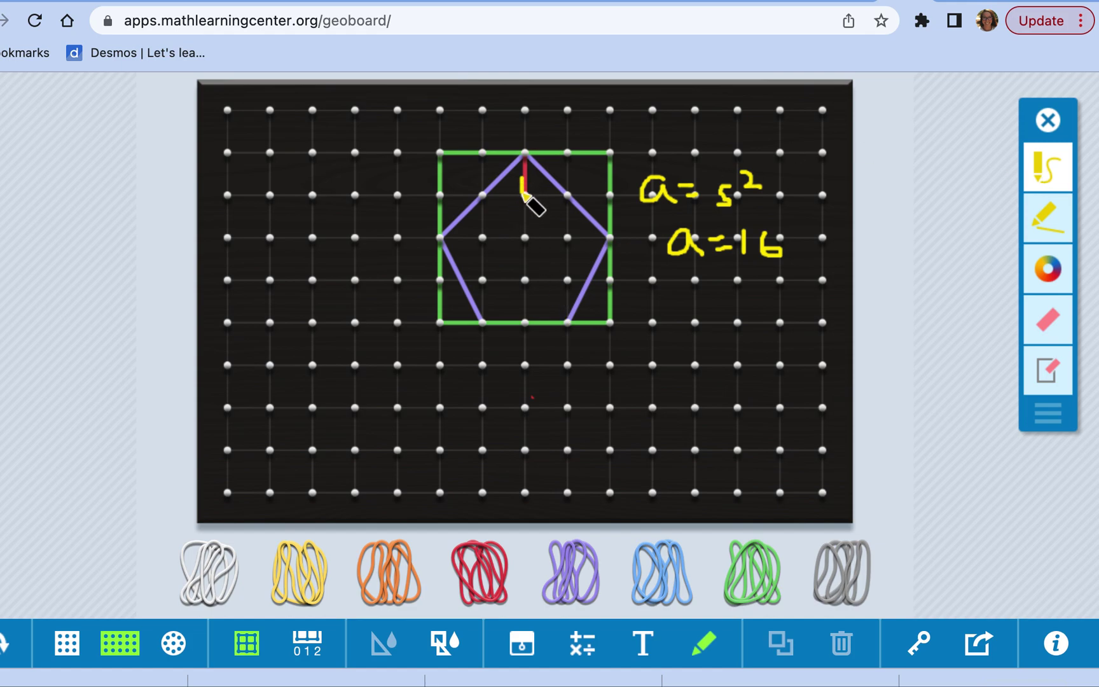
{"action": "left_click", "coordinate": [1036, 168]}
{"action": "left_click", "coordinate": [528, 173]}
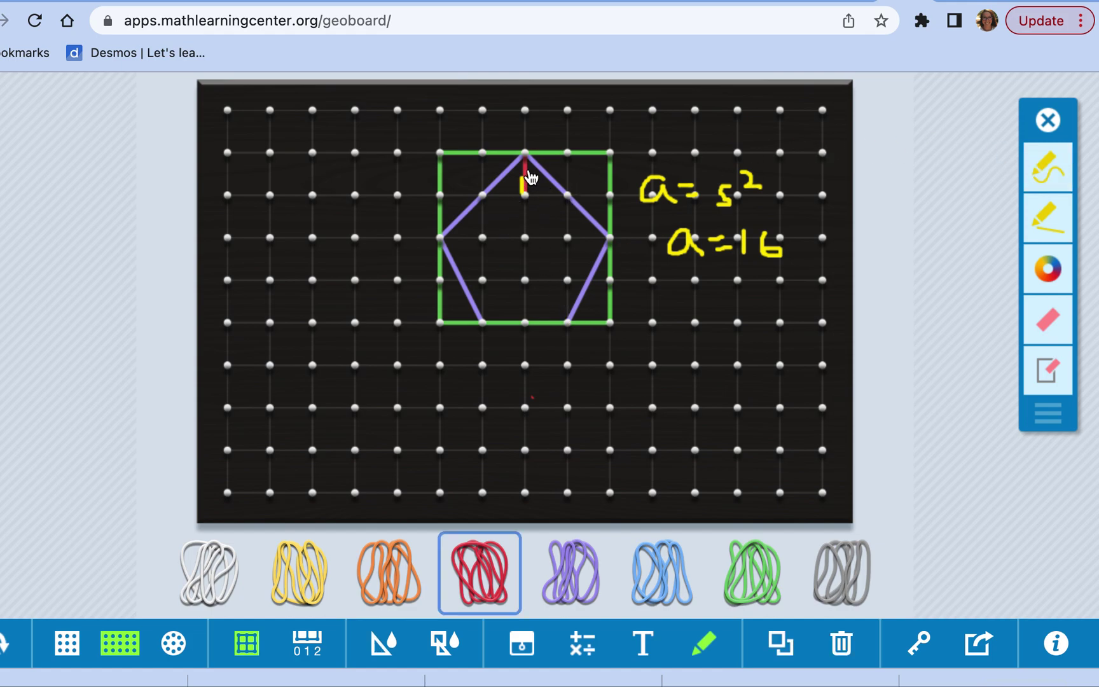
{"action": "left_click_drag", "start_coordinate": [530, 176], "coordinate": [440, 159]}
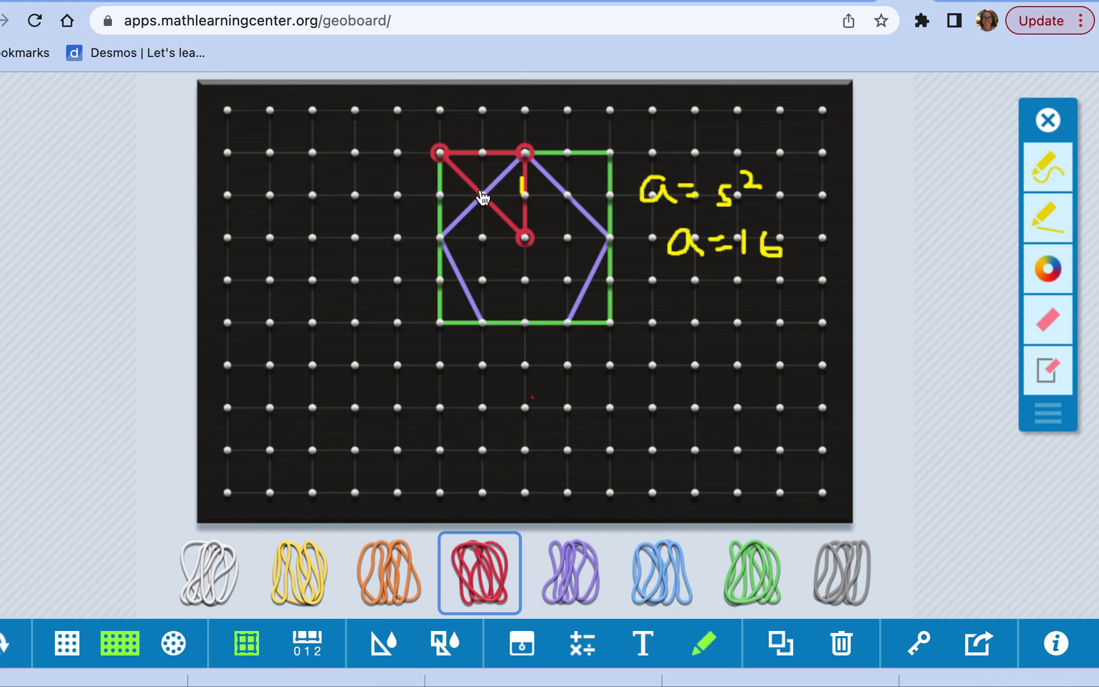
{"action": "left_click_drag", "start_coordinate": [481, 195], "coordinate": [439, 239]}
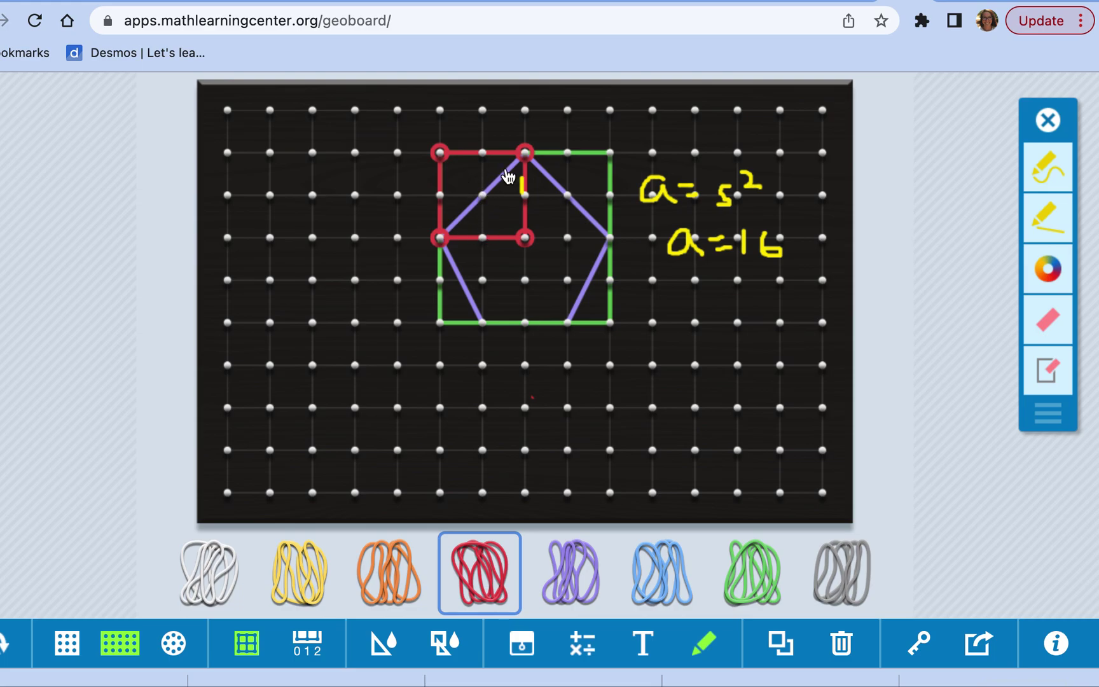
Shade the top-left corner triangle and write a = bh/2 at the left
{"action": "left_click", "coordinate": [1035, 176]}
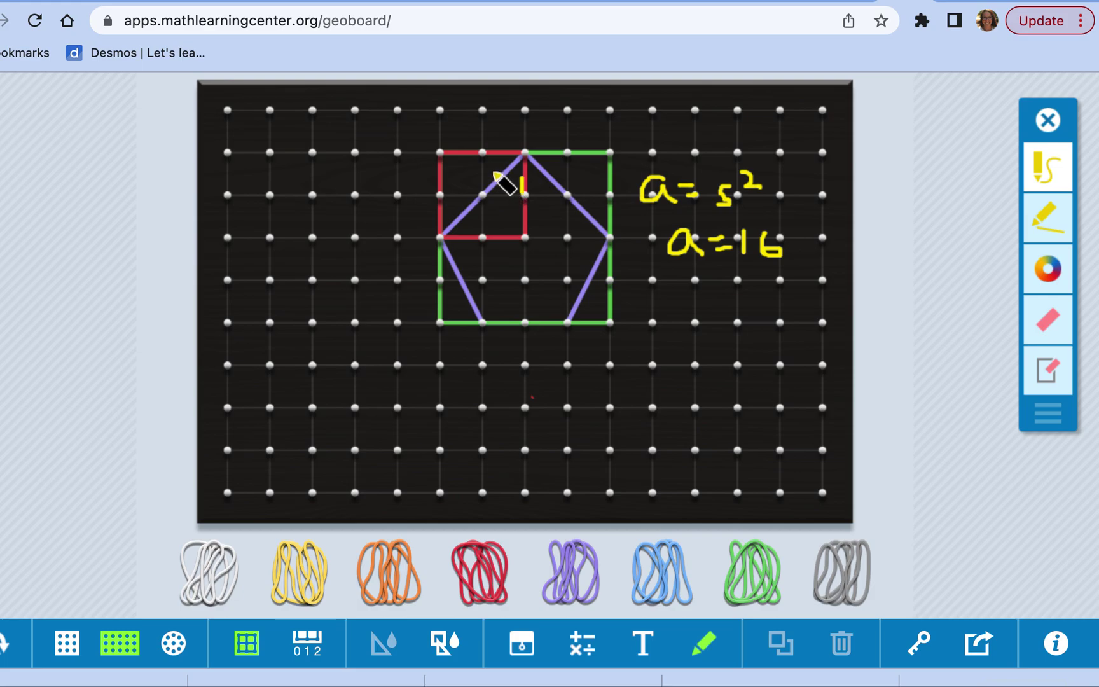
{"action": "mouse_move", "coordinate": [495, 166]}
{"action": "left_mouse_down"}
{"action": "mouse_move", "coordinate": [457, 163]}
{"action": "mouse_move", "coordinate": [464, 200]}
{"action": "mouse_move", "coordinate": [453, 216]}
{"action": "mouse_move", "coordinate": [495, 172]}
{"action": "mouse_move", "coordinate": [470, 187]}
{"action": "left_mouse_up"}
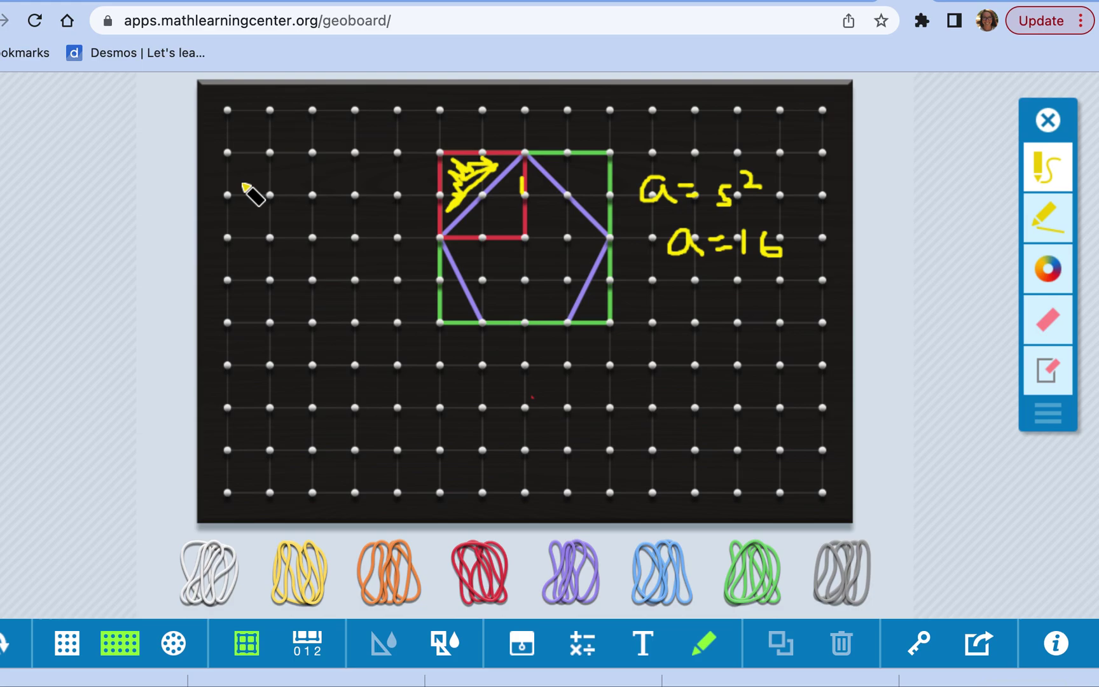
{"action": "mouse_move", "coordinate": [241, 183]}
{"action": "left_mouse_down"}
{"action": "mouse_move", "coordinate": [217, 183]}
{"action": "mouse_move", "coordinate": [210, 208]}
{"action": "mouse_move", "coordinate": [228, 213]}
{"action": "mouse_move", "coordinate": [236, 189]}
{"action": "mouse_move", "coordinate": [241, 210]}
{"action": "mouse_move", "coordinate": [272, 204]}
{"action": "left_mouse_up"}
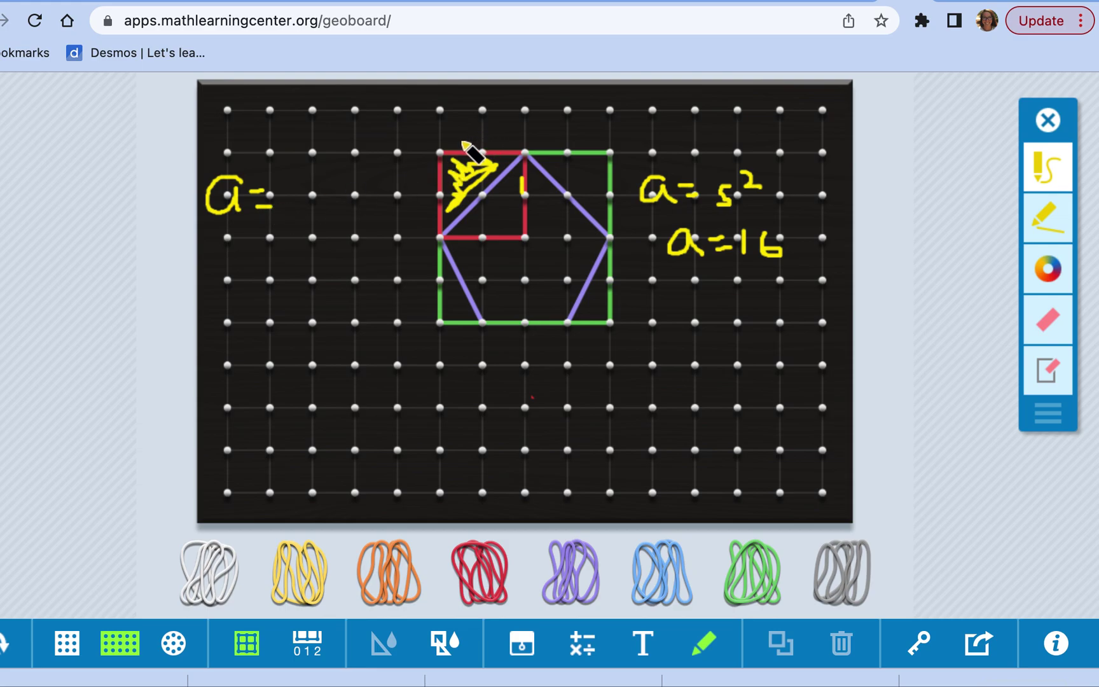
{"action": "mouse_move", "coordinate": [458, 140]}
{"action": "left_mouse_down"}
{"action": "mouse_move", "coordinate": [512, 133]}
{"action": "mouse_move", "coordinate": [539, 150]}
{"action": "left_mouse_up"}
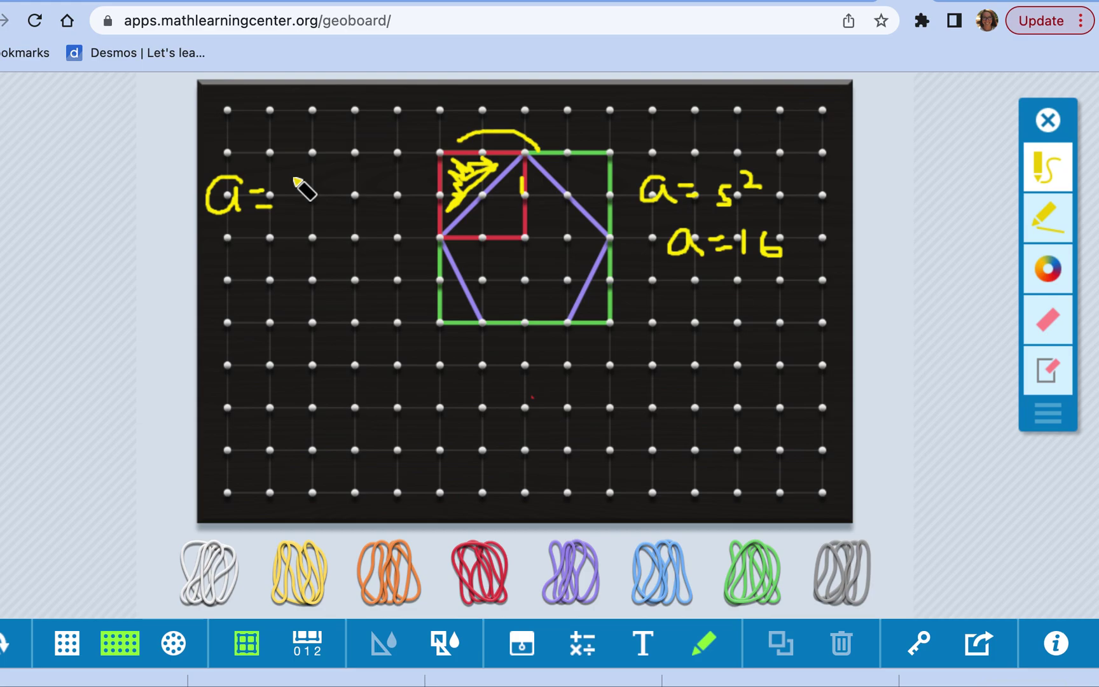
{"action": "mouse_move", "coordinate": [297, 163]}
{"action": "left_mouse_down"}
{"action": "mouse_move", "coordinate": [301, 190]}
{"action": "mouse_move", "coordinate": [320, 180]}
{"action": "mouse_move", "coordinate": [299, 195]}
{"action": "left_mouse_up"}
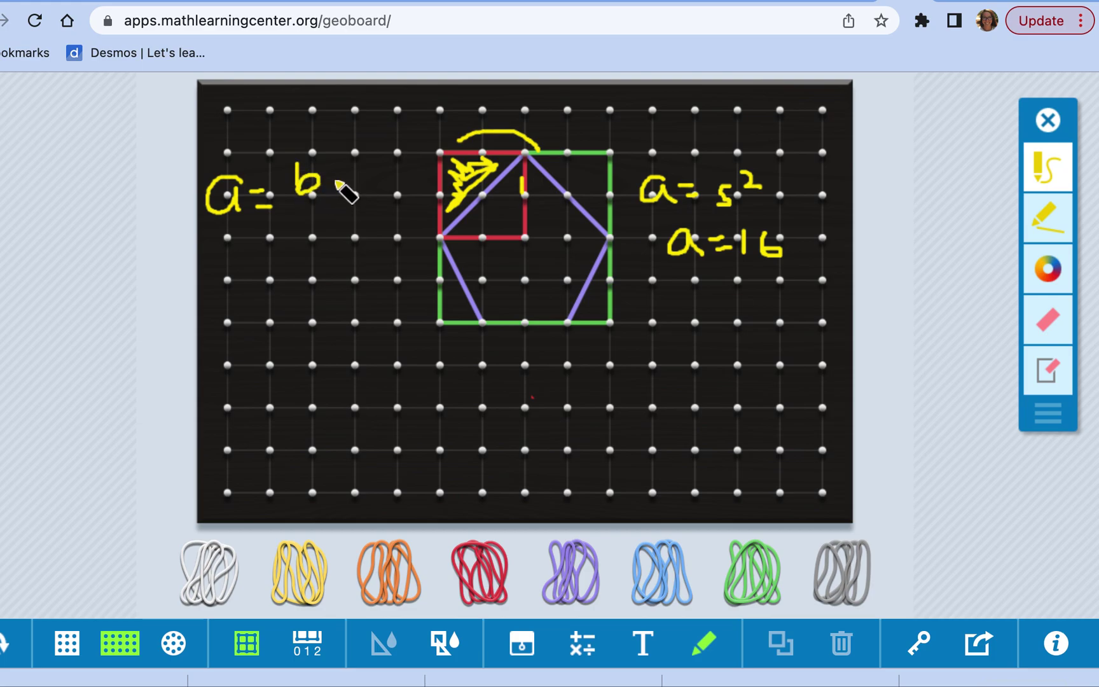
{"action": "mouse_move", "coordinate": [332, 163]}
{"action": "left_mouse_down"}
{"action": "mouse_move", "coordinate": [334, 195]}
{"action": "mouse_move", "coordinate": [350, 190]}
{"action": "mouse_move", "coordinate": [353, 201]}
{"action": "mouse_move", "coordinate": [274, 208]}
{"action": "mouse_move", "coordinate": [323, 215]}
{"action": "mouse_move", "coordinate": [330, 245]}
{"action": "left_mouse_up"}
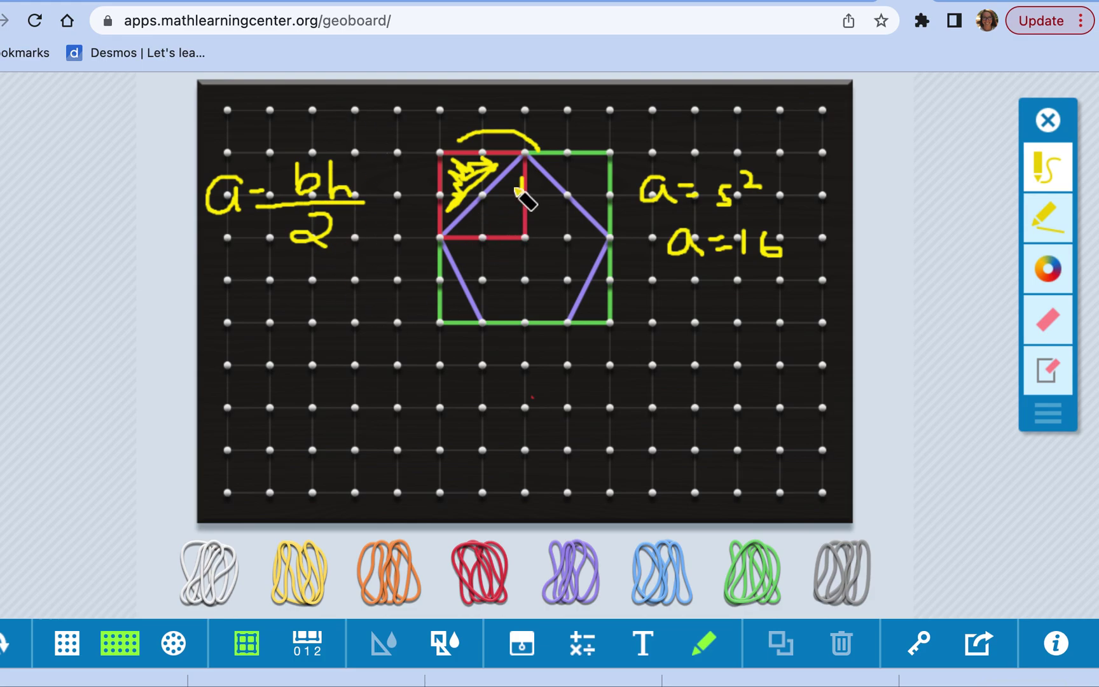
Label the red square's sides 1, mark its right angle, and write 4/2 = 2
{"action": "mouse_move", "coordinate": [462, 230]}
{"action": "left_mouse_down"}
{"action": "mouse_move", "coordinate": [461, 241]}
{"action": "mouse_move", "coordinate": [502, 242]}
{"action": "left_mouse_up"}
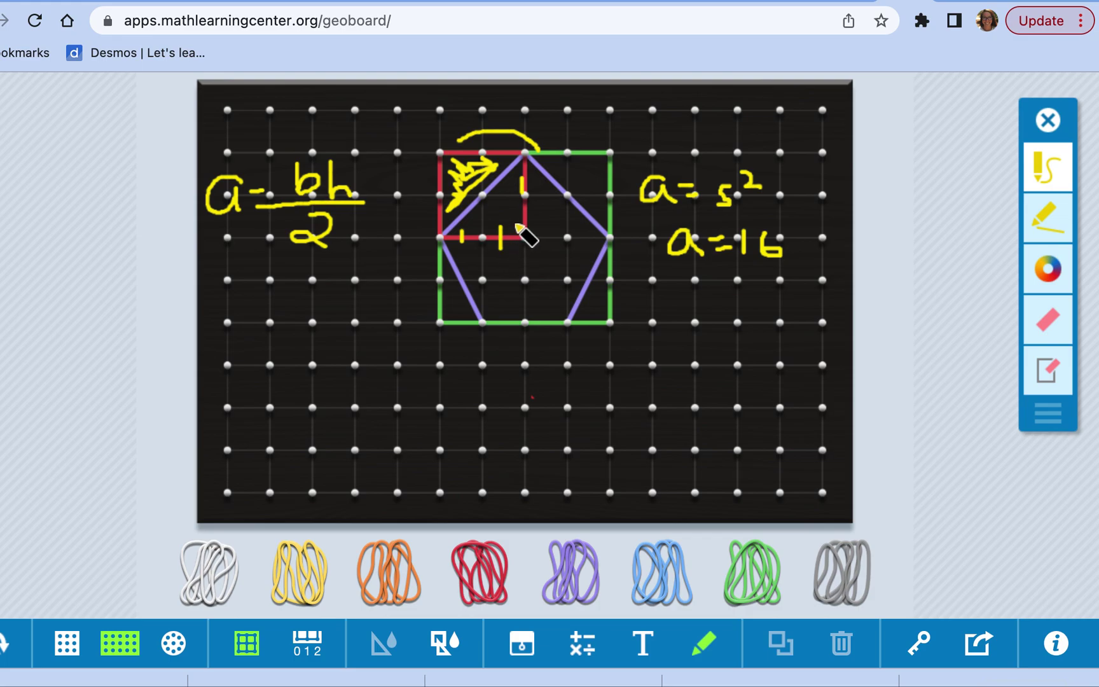
{"action": "mouse_move", "coordinate": [517, 219]}
{"action": "left_mouse_down"}
{"action": "mouse_move", "coordinate": [490, 219]}
{"action": "mouse_move", "coordinate": [491, 237]}
{"action": "left_mouse_up"}
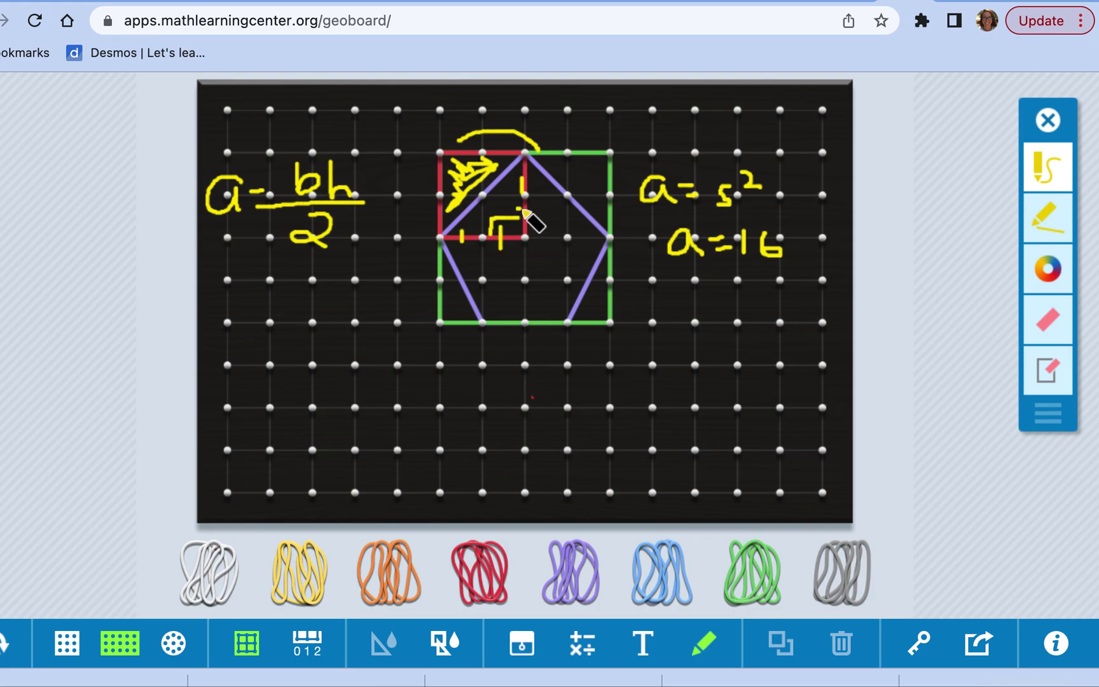
{"action": "left_click_drag", "start_coordinate": [518, 208], "coordinate": [533, 208]}
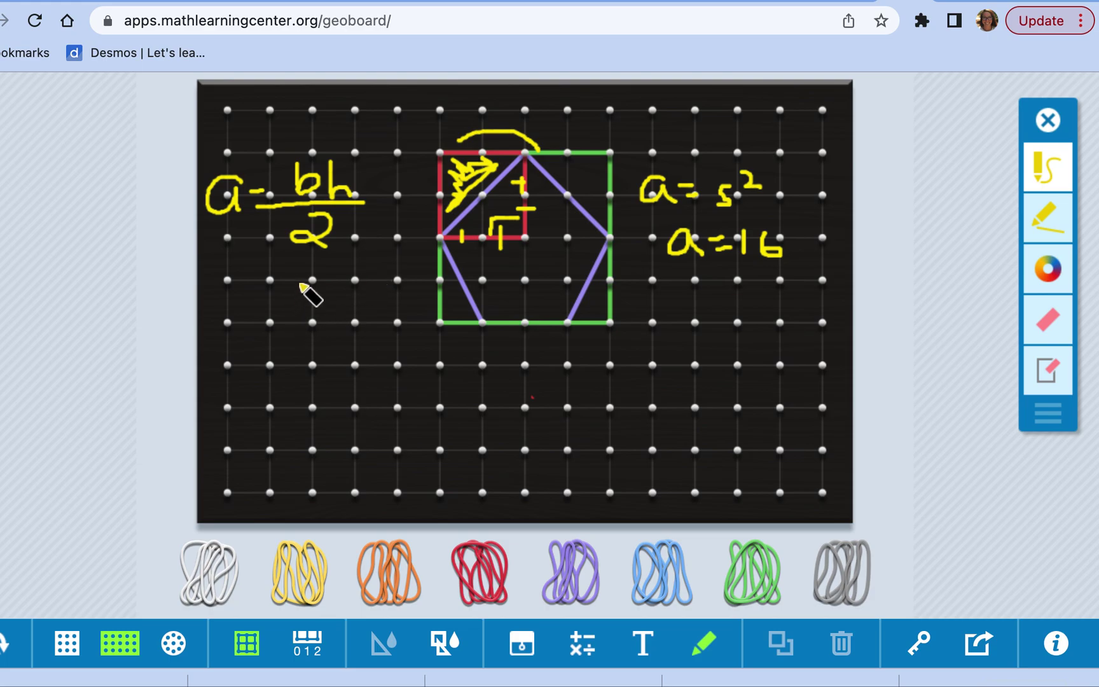
{"action": "left_click_drag", "start_coordinate": [295, 273], "coordinate": [312, 286]}
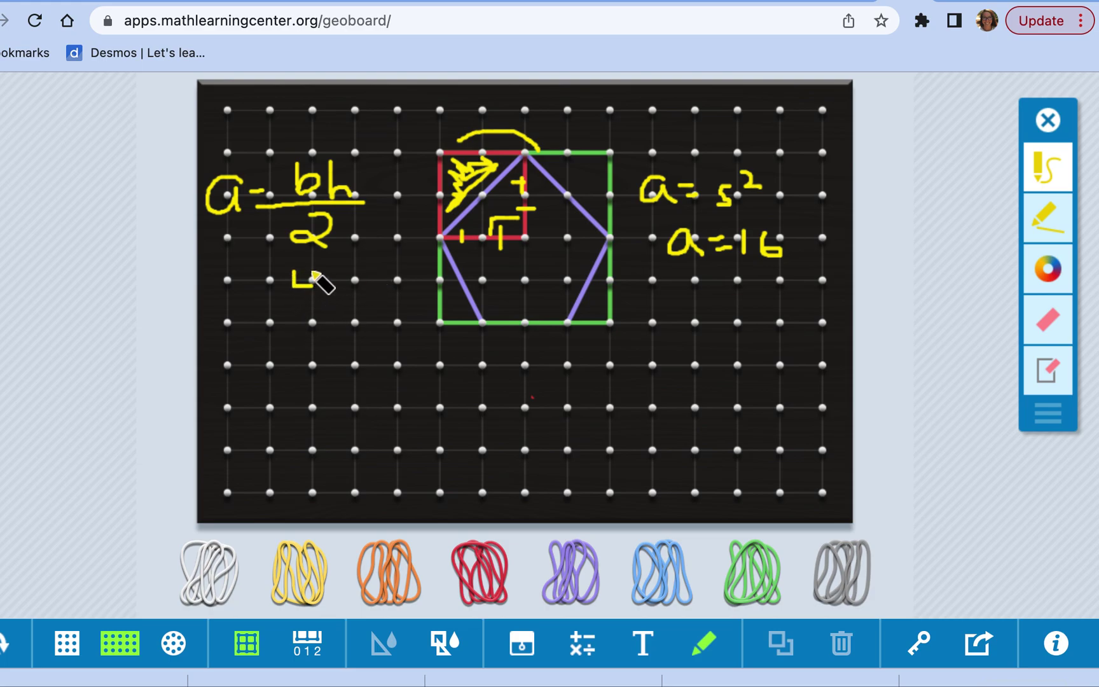
{"action": "mouse_move", "coordinate": [310, 267]}
{"action": "left_mouse_down"}
{"action": "mouse_move", "coordinate": [305, 306]}
{"action": "mouse_move", "coordinate": [278, 308]}
{"action": "mouse_move", "coordinate": [316, 332]}
{"action": "left_mouse_up"}
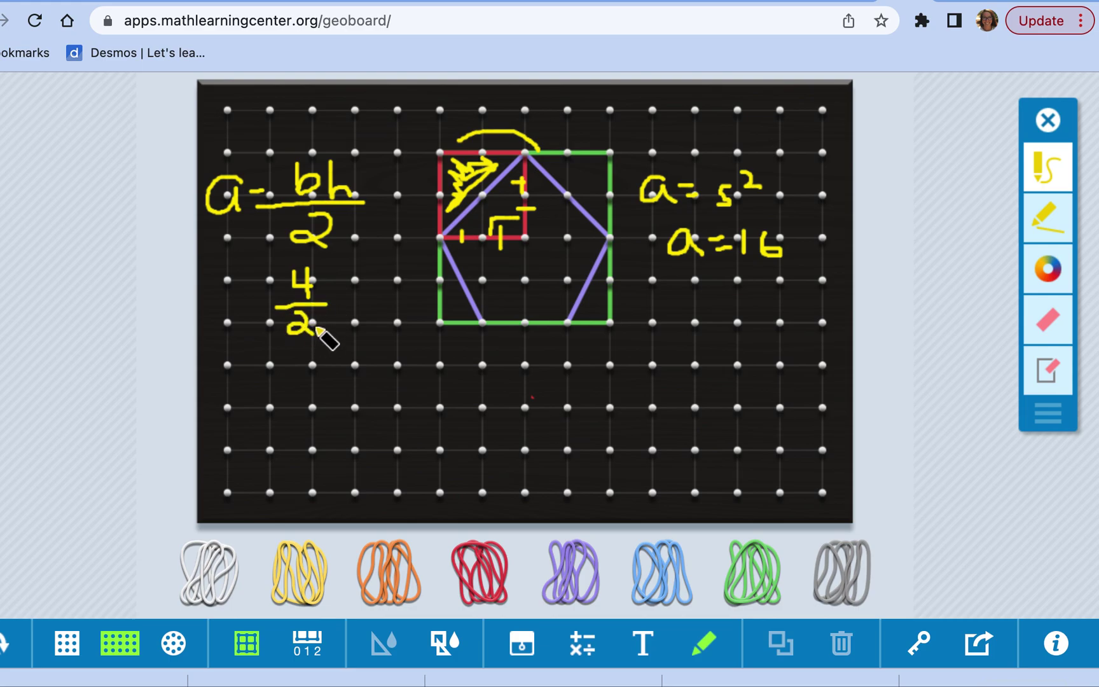
{"action": "mouse_move", "coordinate": [328, 291]}
{"action": "left_mouse_down"}
{"action": "mouse_move", "coordinate": [340, 290]}
{"action": "mouse_move", "coordinate": [348, 309]}
{"action": "mouse_move", "coordinate": [384, 296]}
{"action": "mouse_move", "coordinate": [369, 313]}
{"action": "mouse_move", "coordinate": [382, 316]}
{"action": "left_mouse_up"}
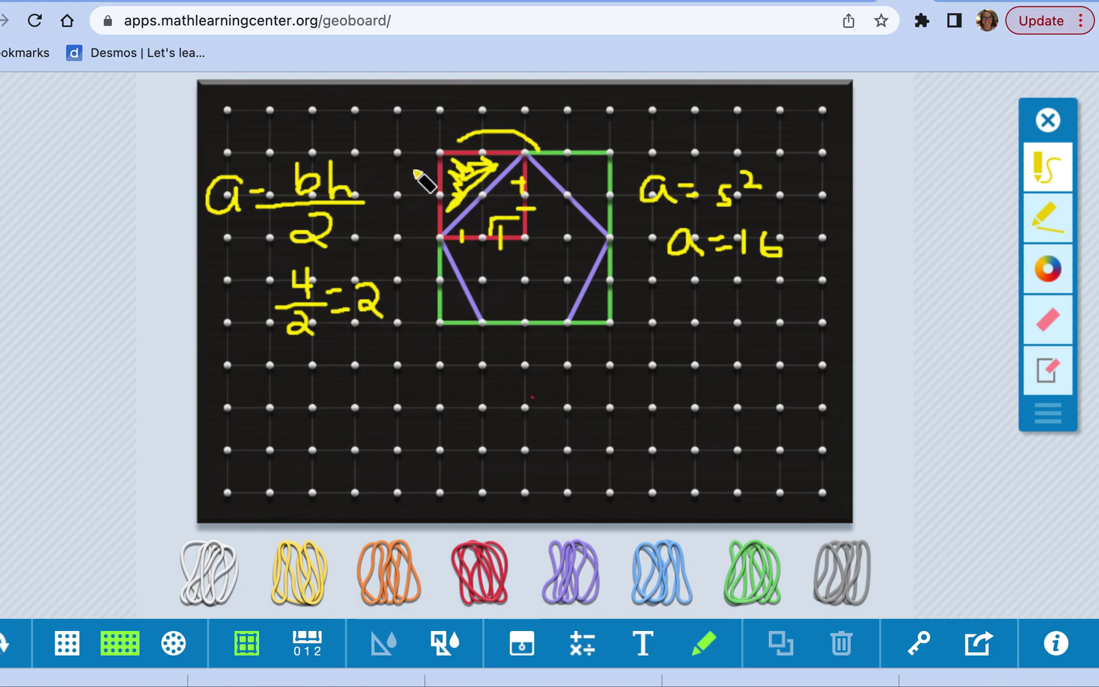
Write area 2 beside both upper corner triangles and place an orange band on the board
{"action": "mouse_move", "coordinate": [396, 173]}
{"action": "left_mouse_down"}
{"action": "mouse_move", "coordinate": [412, 178]}
{"action": "mouse_move", "coordinate": [399, 198]}
{"action": "mouse_move", "coordinate": [407, 205]}
{"action": "mouse_move", "coordinate": [457, 185]}
{"action": "left_mouse_up"}
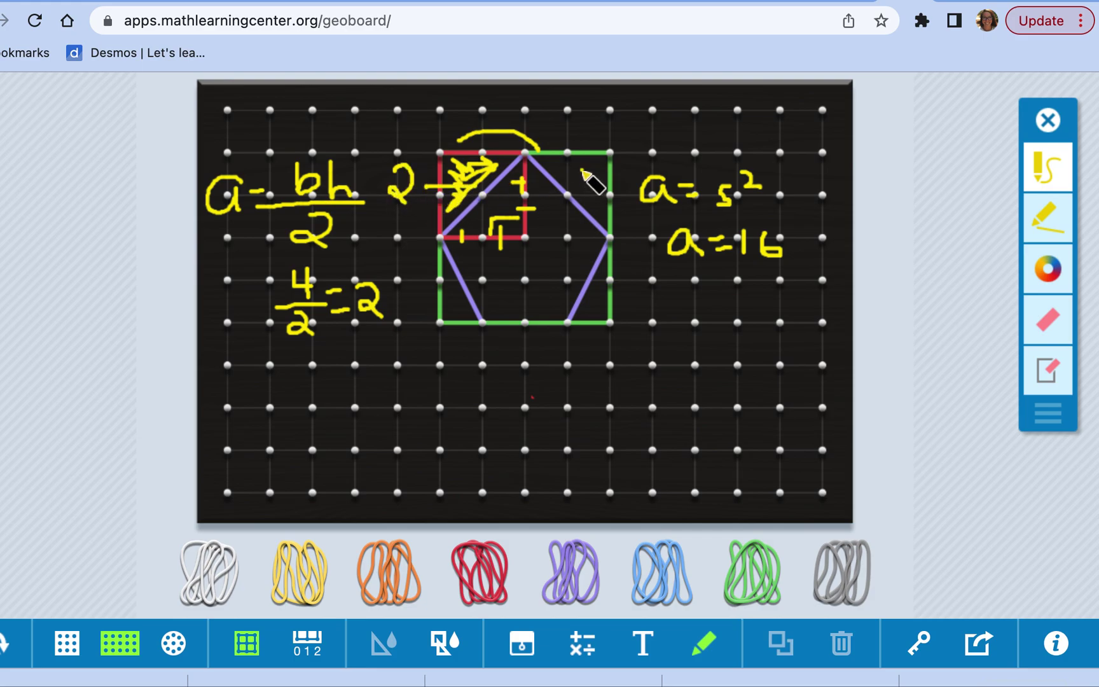
{"action": "left_click_drag", "start_coordinate": [576, 183], "coordinate": [601, 199]}
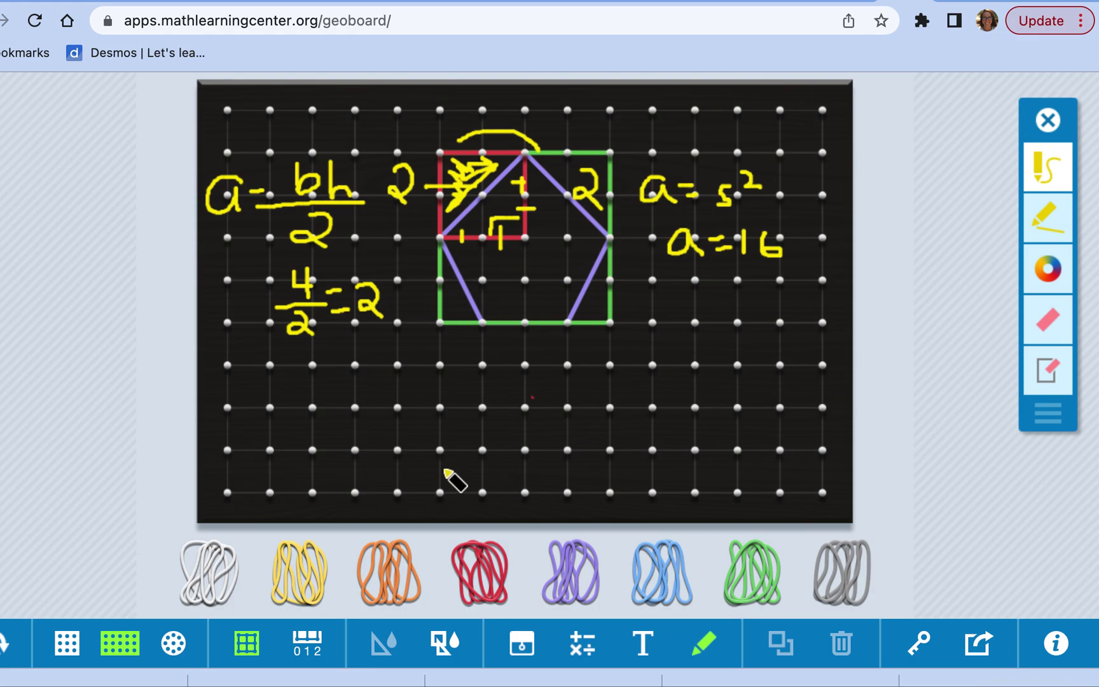
{"action": "mouse_move", "coordinate": [385, 573]}
{"action": "left_mouse_down"}
{"action": "mouse_move", "coordinate": [437, 255]}
{"action": "mouse_move", "coordinate": [455, 252]}
{"action": "left_mouse_up"}
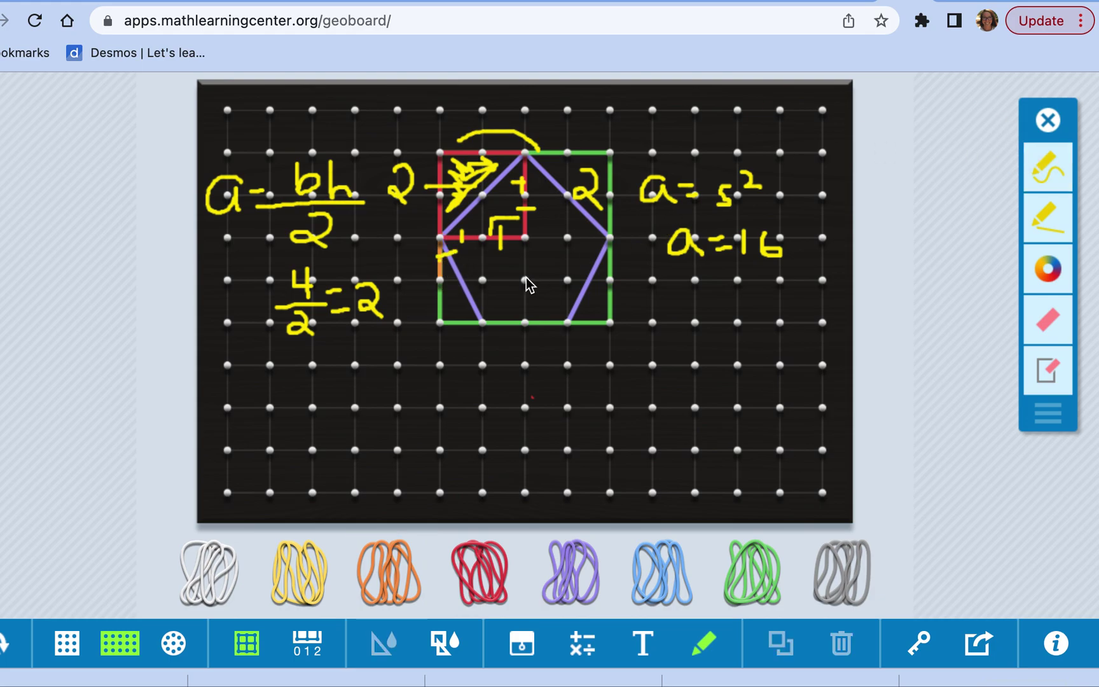
Stretch the orange band into a 1×2 rectangle around the lower-left corner triangle
{"action": "left_click_drag", "start_coordinate": [440, 271], "coordinate": [482, 325]}
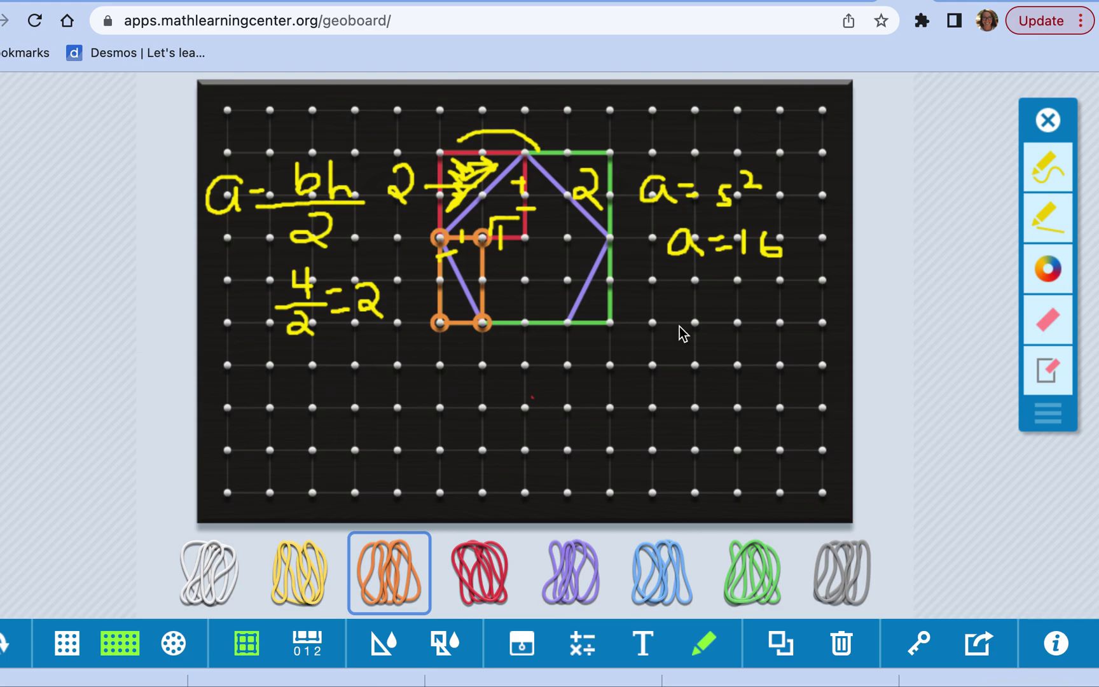
{"action": "left_click", "coordinate": [1038, 163]}
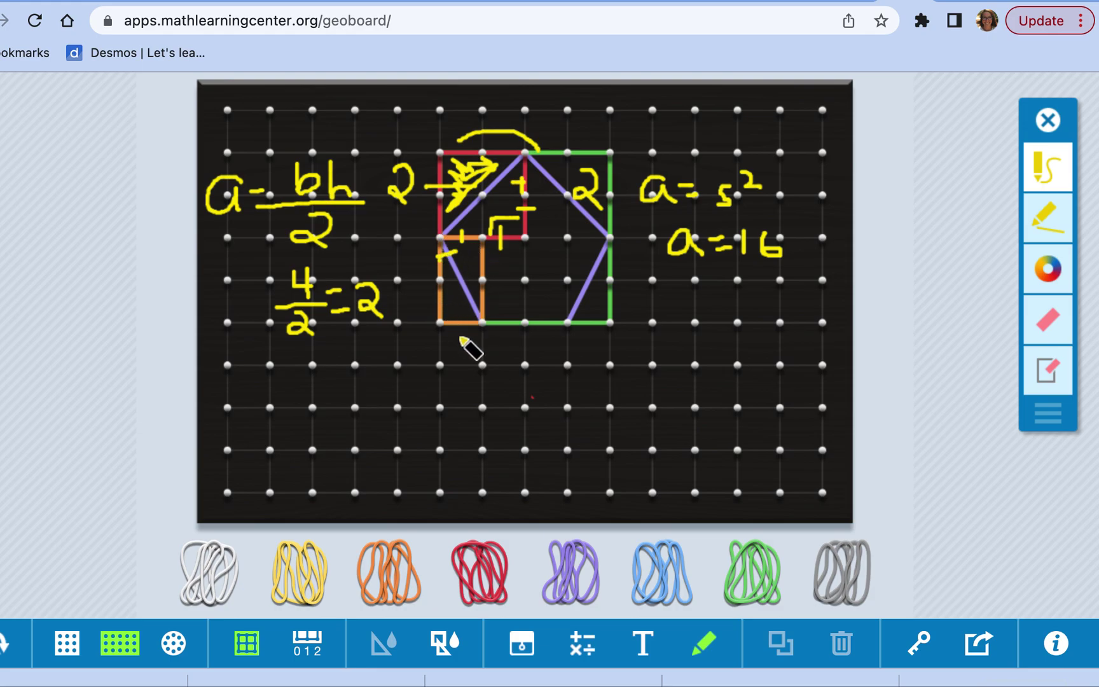
Tick the orange rectangle's sides as 1 and write a = 2/2 = 1 at lower left
{"action": "mouse_move", "coordinate": [458, 317]}
{"action": "left_mouse_down"}
{"action": "mouse_move", "coordinate": [459, 332]}
{"action": "mouse_move", "coordinate": [423, 306]}
{"action": "left_mouse_up"}
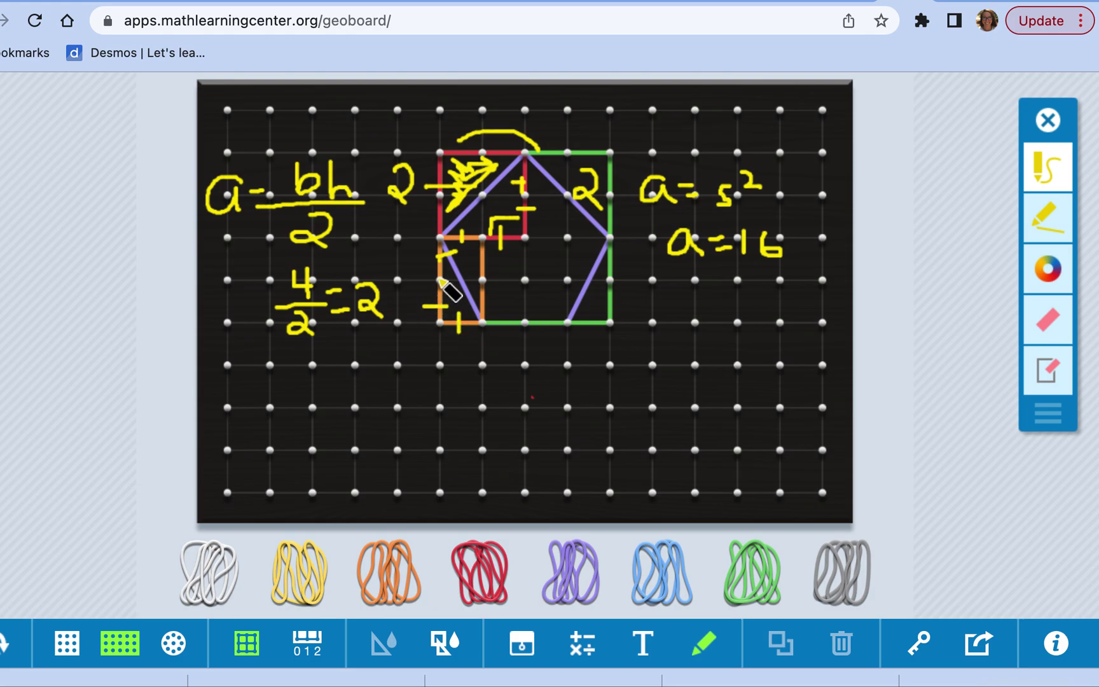
{"action": "left_click_drag", "start_coordinate": [437, 261], "coordinate": [425, 259]}
{"action": "mouse_move", "coordinate": [246, 386]}
{"action": "left_mouse_down"}
{"action": "mouse_move", "coordinate": [227, 422]}
{"action": "mouse_move", "coordinate": [249, 395]}
{"action": "mouse_move", "coordinate": [261, 423]}
{"action": "mouse_move", "coordinate": [298, 383]}
{"action": "mouse_move", "coordinate": [320, 394]}
{"action": "mouse_move", "coordinate": [303, 412]}
{"action": "mouse_move", "coordinate": [318, 420]}
{"action": "mouse_move", "coordinate": [287, 427]}
{"action": "mouse_move", "coordinate": [307, 441]}
{"action": "mouse_move", "coordinate": [302, 466]}
{"action": "mouse_move", "coordinate": [289, 460]}
{"action": "mouse_move", "coordinate": [314, 471]}
{"action": "left_mouse_up"}
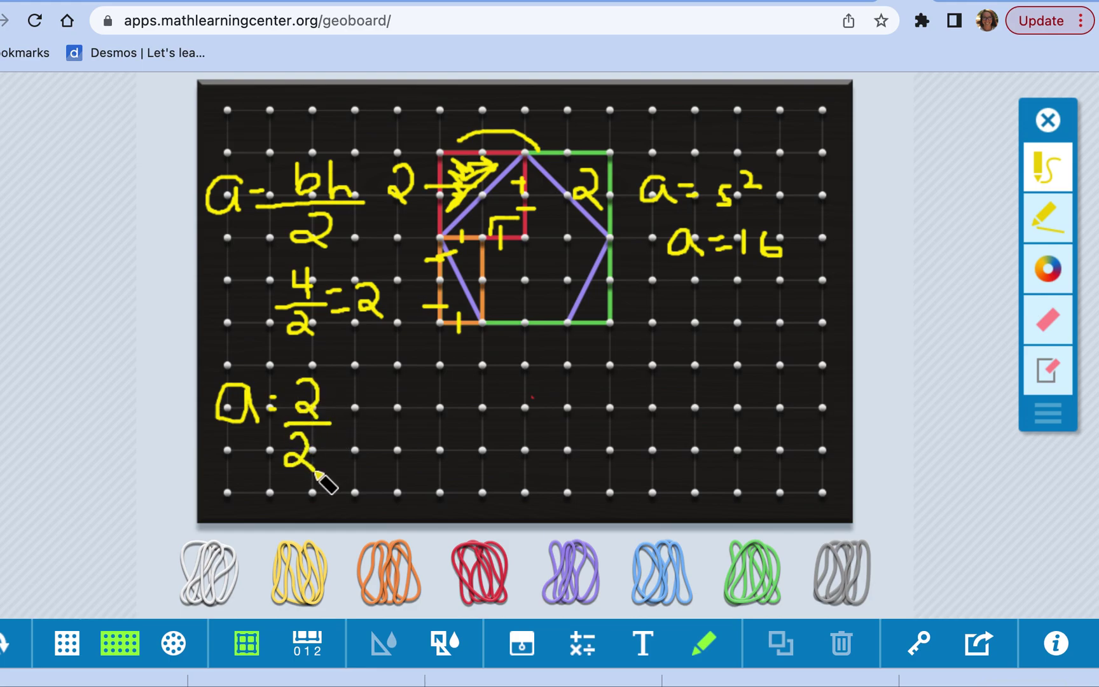
{"action": "left_click_drag", "start_coordinate": [341, 413], "coordinate": [356, 432]}
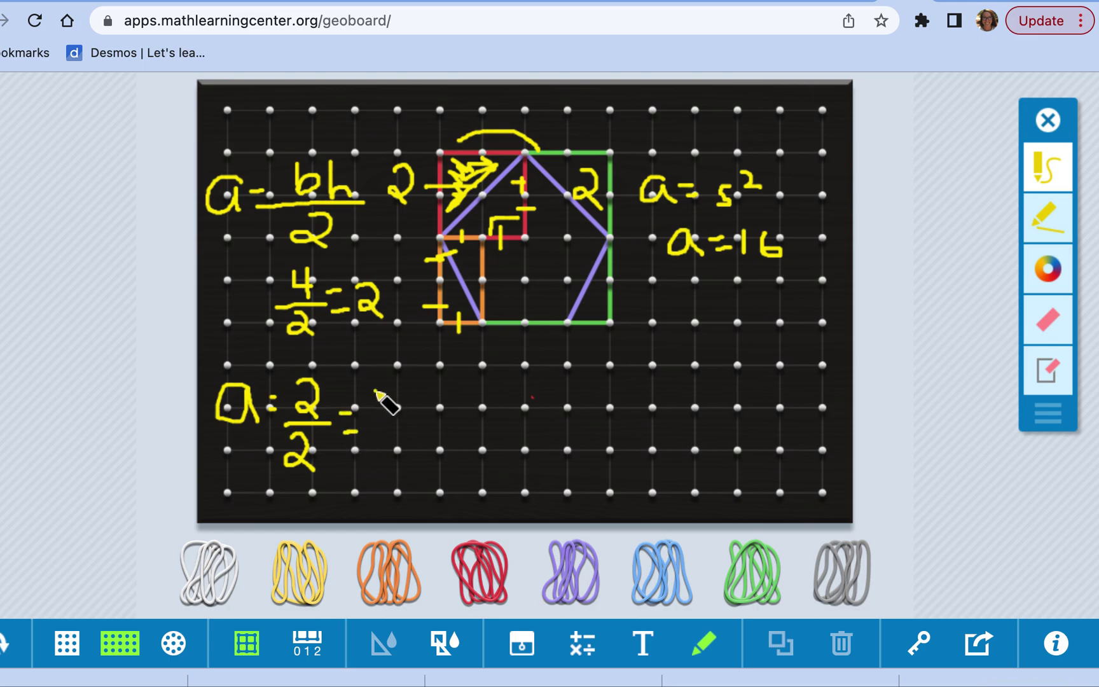
{"action": "left_click_drag", "start_coordinate": [374, 392], "coordinate": [377, 444]}
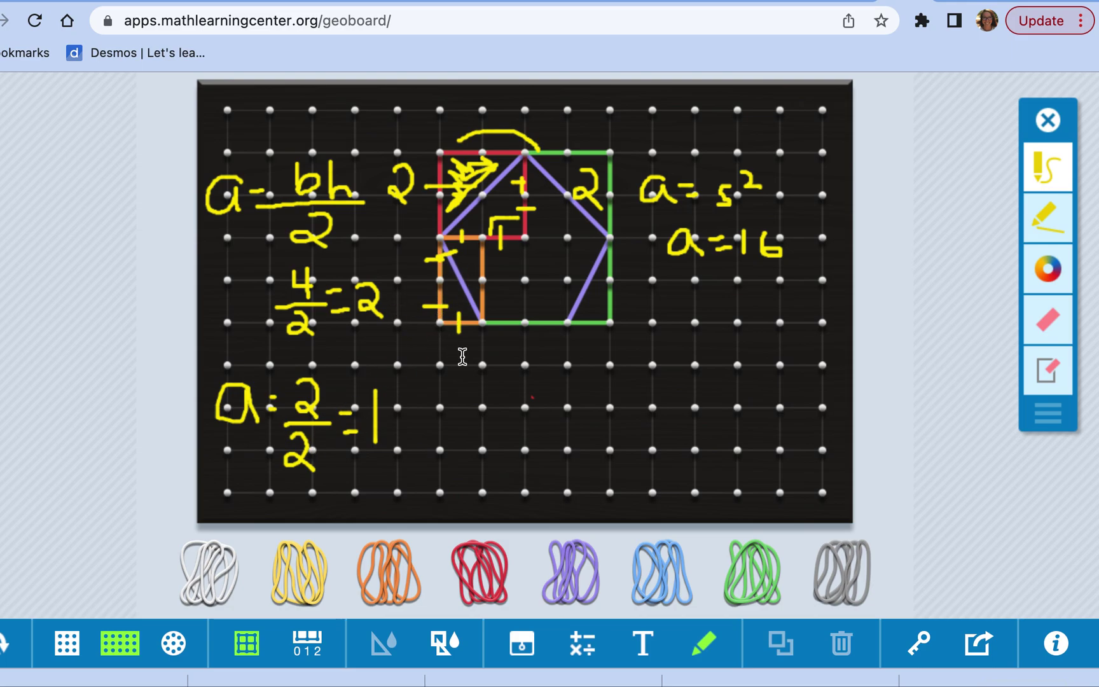
Label the lower-left and lower-right corner triangles with area 1
{"action": "left_click", "coordinate": [1041, 177]}
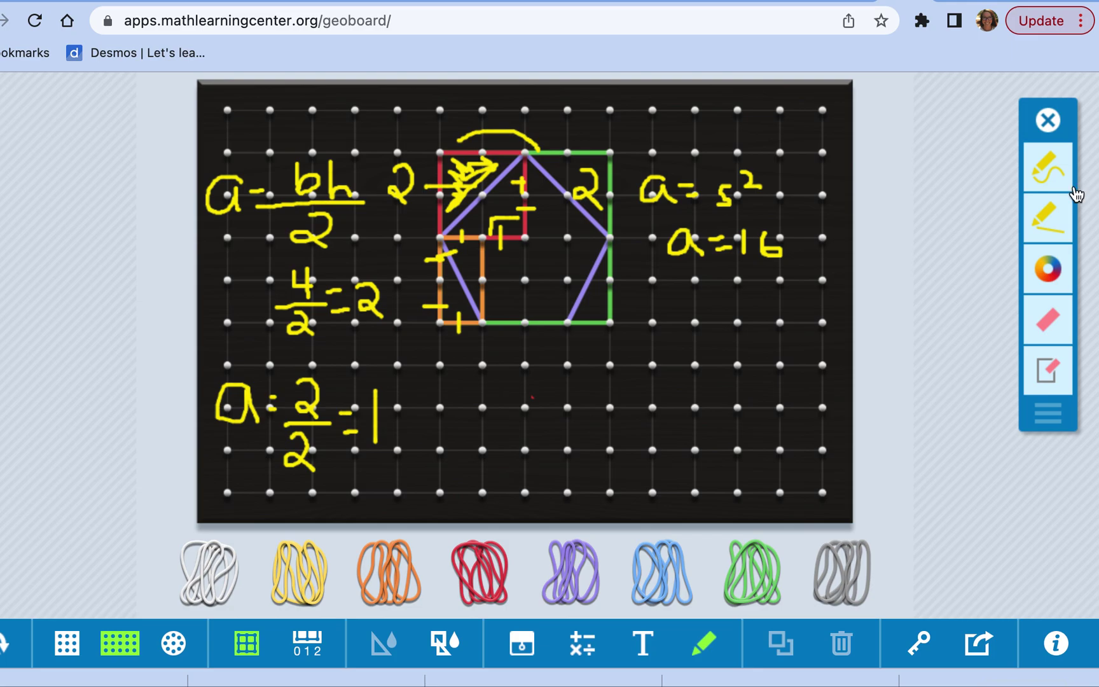
{"action": "left_click", "coordinate": [1048, 177]}
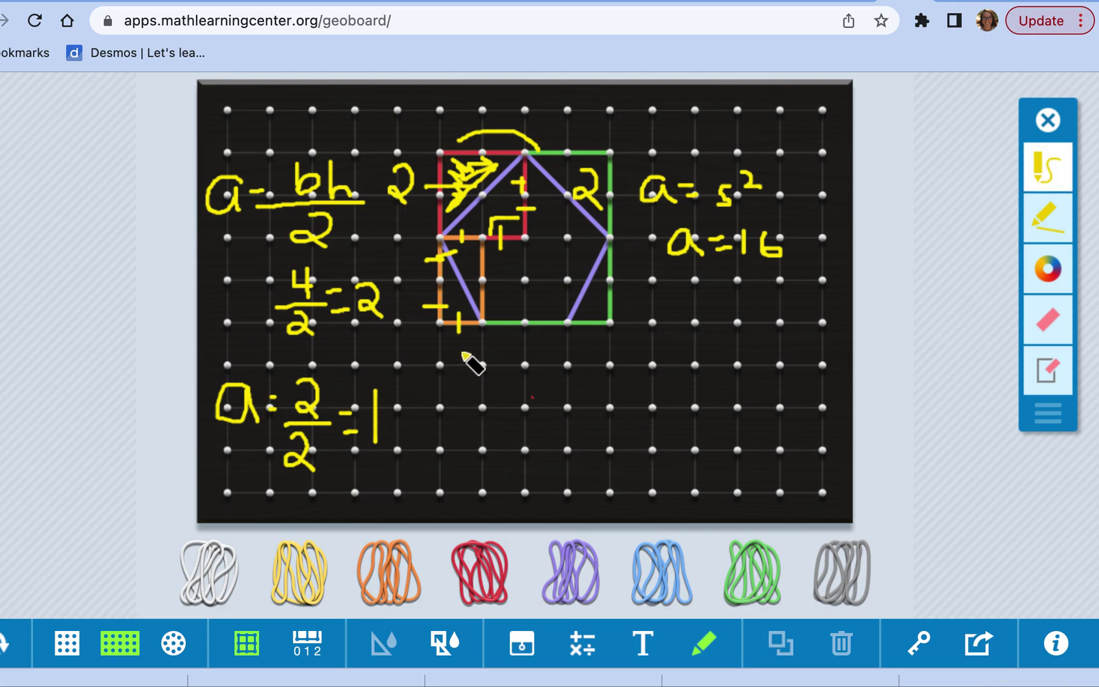
{"action": "left_click_drag", "start_coordinate": [458, 354], "coordinate": [457, 378]}
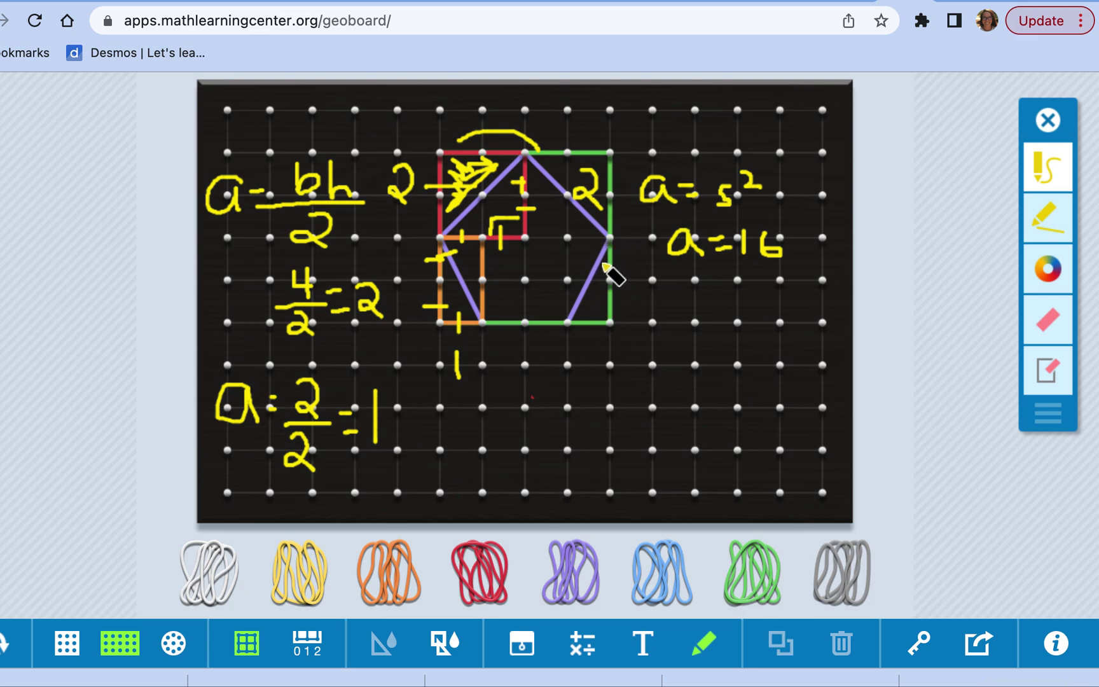
{"action": "left_click_drag", "start_coordinate": [592, 310], "coordinate": [592, 372]}
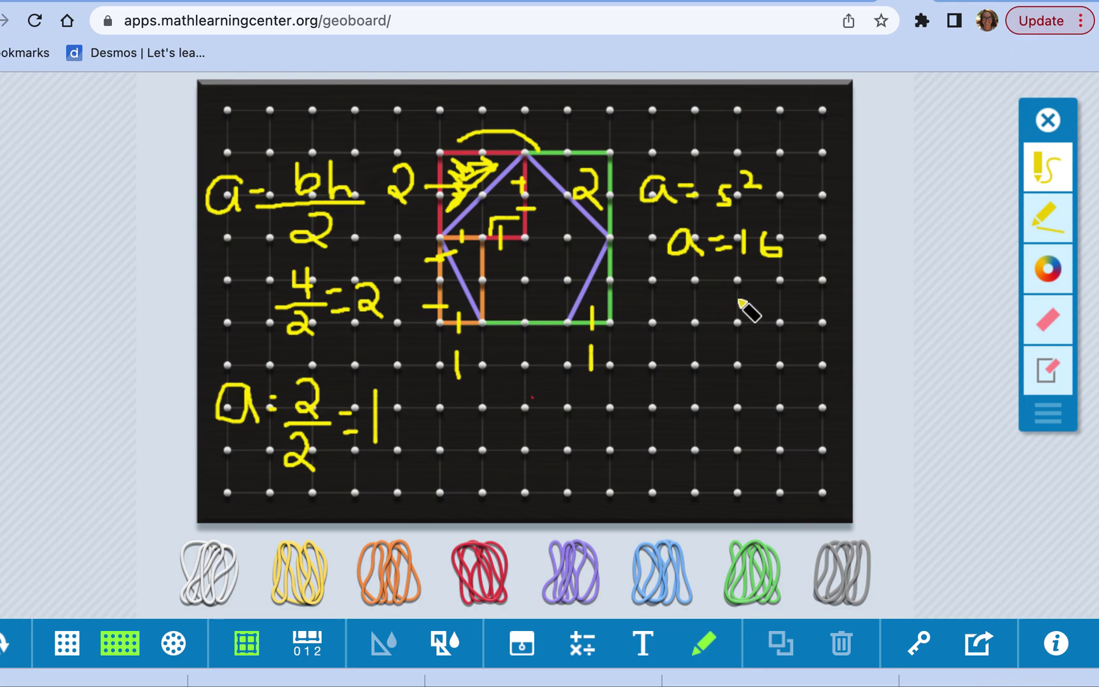
Write −6 under a = 16, draw a line, and give the result 10 cm²
{"action": "mouse_move", "coordinate": [714, 278]}
{"action": "left_mouse_down"}
{"action": "mouse_move", "coordinate": [762, 276]}
{"action": "mouse_move", "coordinate": [765, 307]}
{"action": "mouse_move", "coordinate": [780, 301]}
{"action": "mouse_move", "coordinate": [708, 318]}
{"action": "mouse_move", "coordinate": [733, 370]}
{"action": "mouse_move", "coordinate": [750, 343]}
{"action": "mouse_move", "coordinate": [747, 369]}
{"action": "mouse_move", "coordinate": [767, 377]}
{"action": "mouse_move", "coordinate": [773, 350]}
{"action": "mouse_move", "coordinate": [754, 347]}
{"action": "mouse_move", "coordinate": [792, 352]}
{"action": "mouse_move", "coordinate": [788, 376]}
{"action": "mouse_move", "coordinate": [809, 366]}
{"action": "mouse_move", "coordinate": [813, 383]}
{"action": "mouse_move", "coordinate": [819, 365]}
{"action": "mouse_move", "coordinate": [834, 389]}
{"action": "left_mouse_up"}
{"action": "left_click_drag", "start_coordinate": [834, 341], "coordinate": [848, 361]}
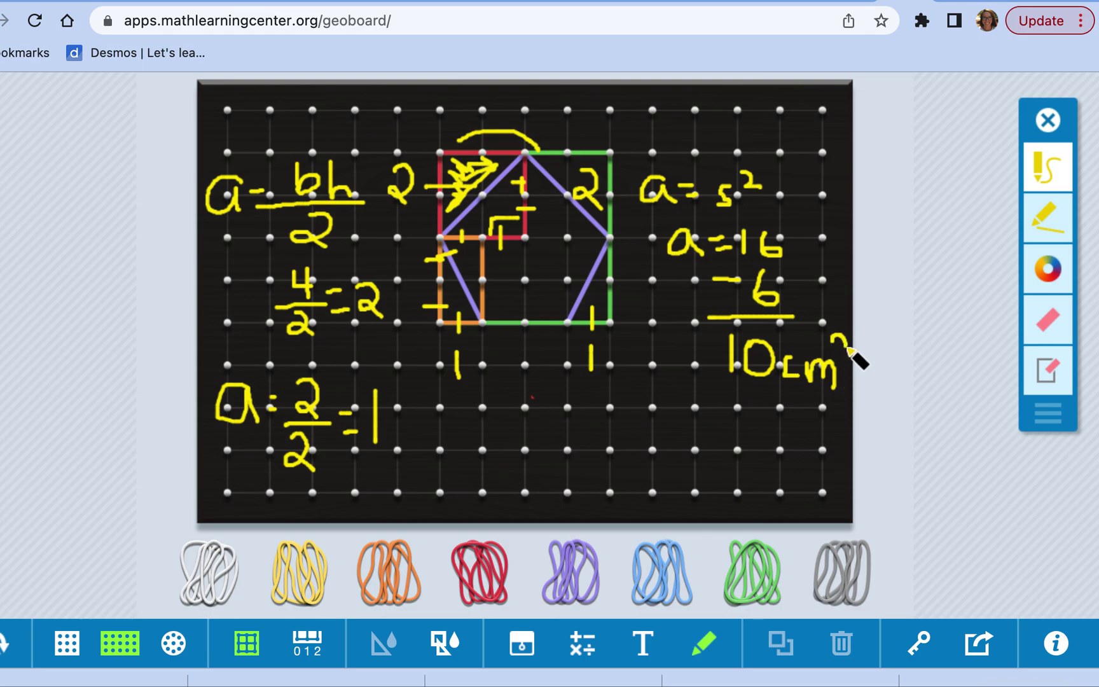